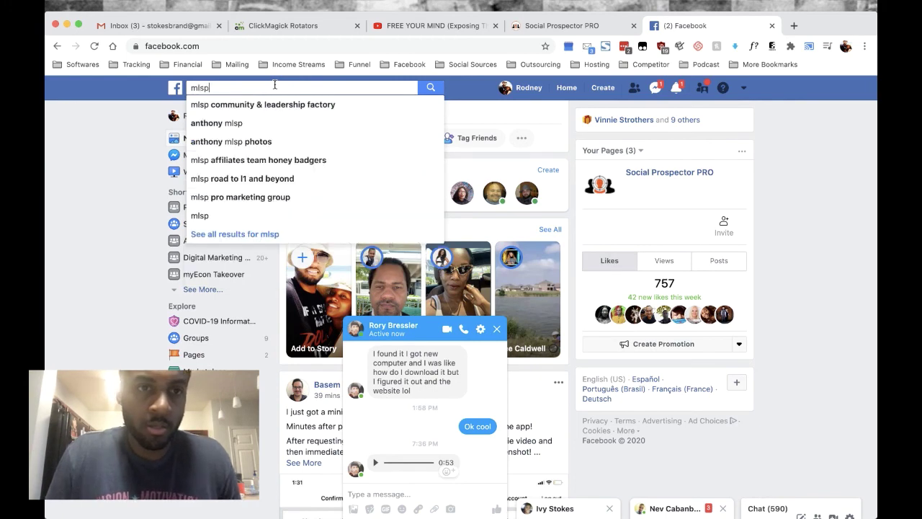
- Open the MLSP Community & Leadership Factory group from the Facebook search and copy its page URL
left_click(278, 106)
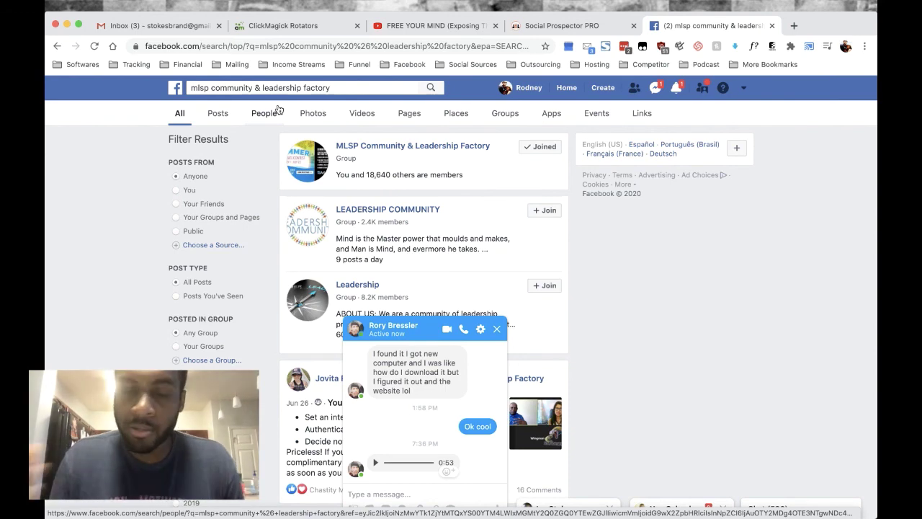
left_click(410, 147)
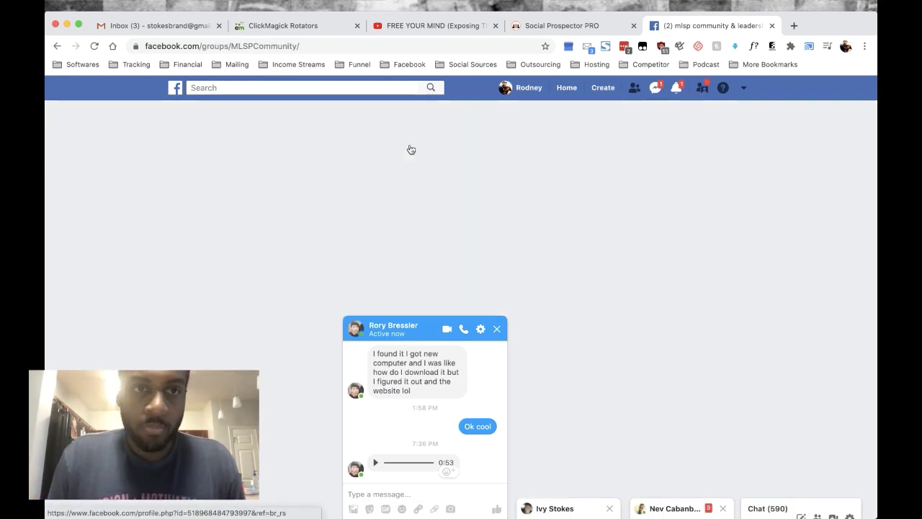
left_click(311, 46)
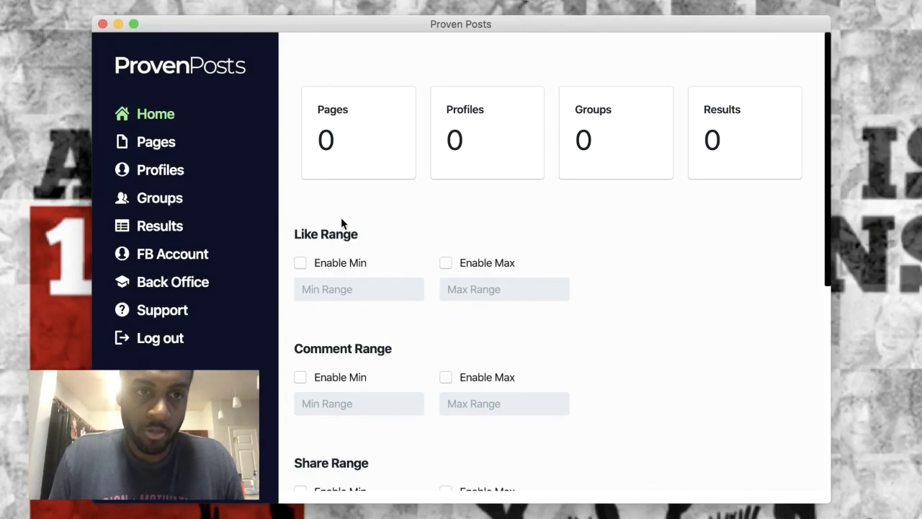
left_click(171, 200)
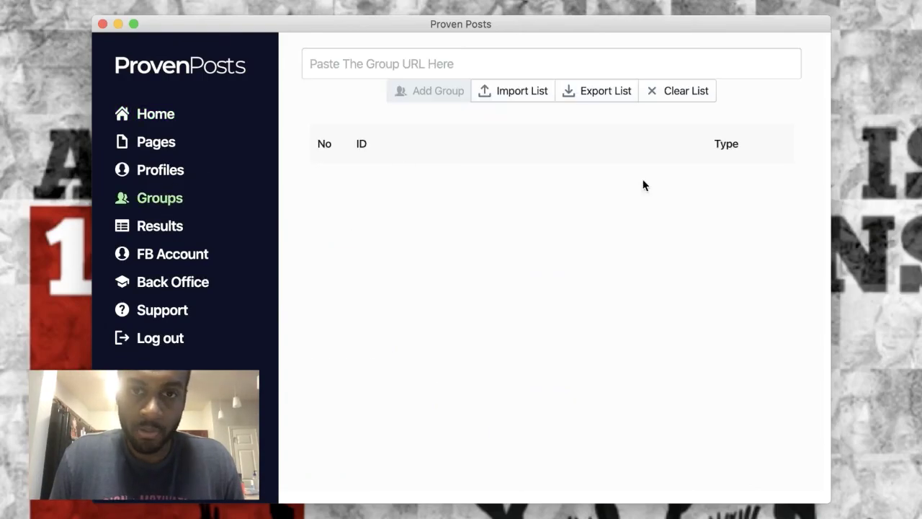
left_click(536, 65)
type("https://www.facebook.com/groups/MLSPCommunity/")
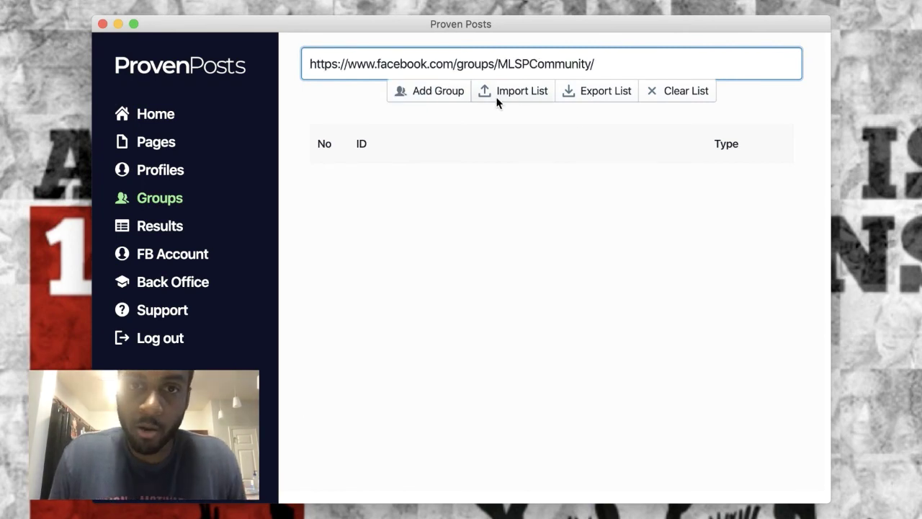
left_click(446, 96)
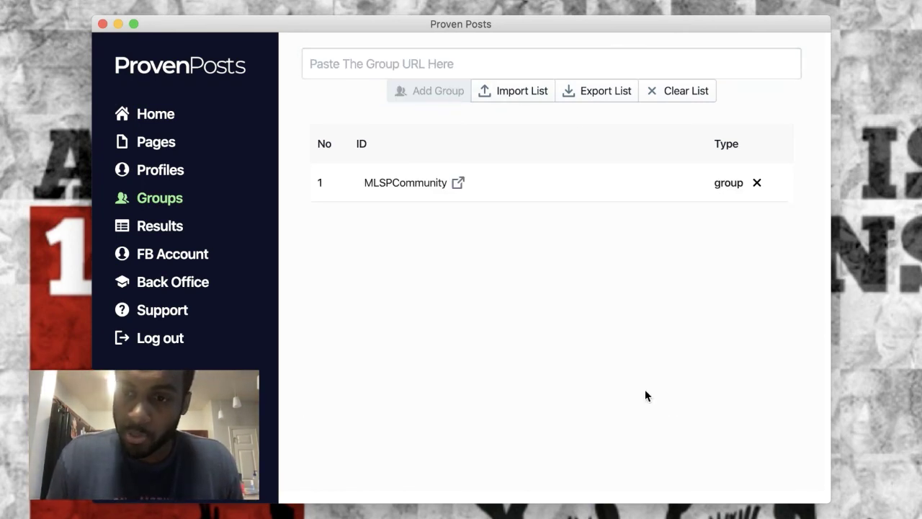
- Enable the minimum like filter for the fetch and set it to 50
left_click(158, 114)
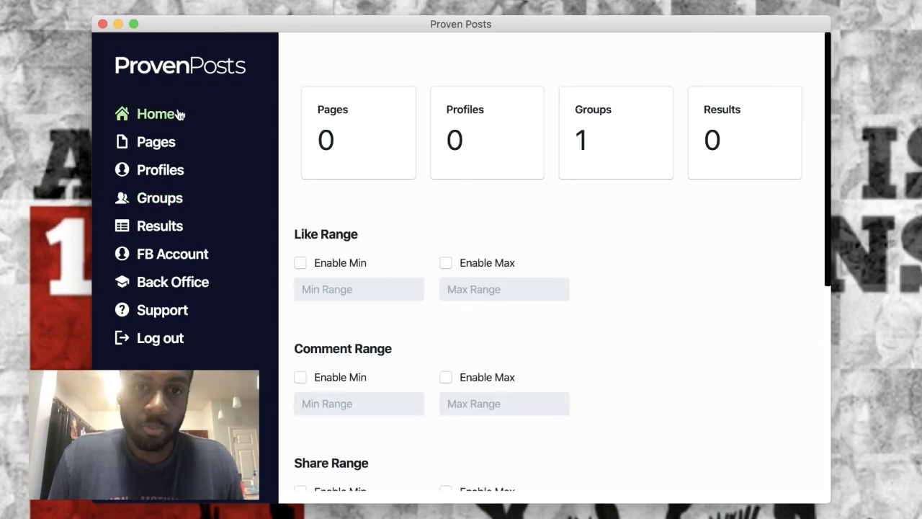
left_click(303, 265)
scroll(344, 237, "down", 3)
left_click(343, 189)
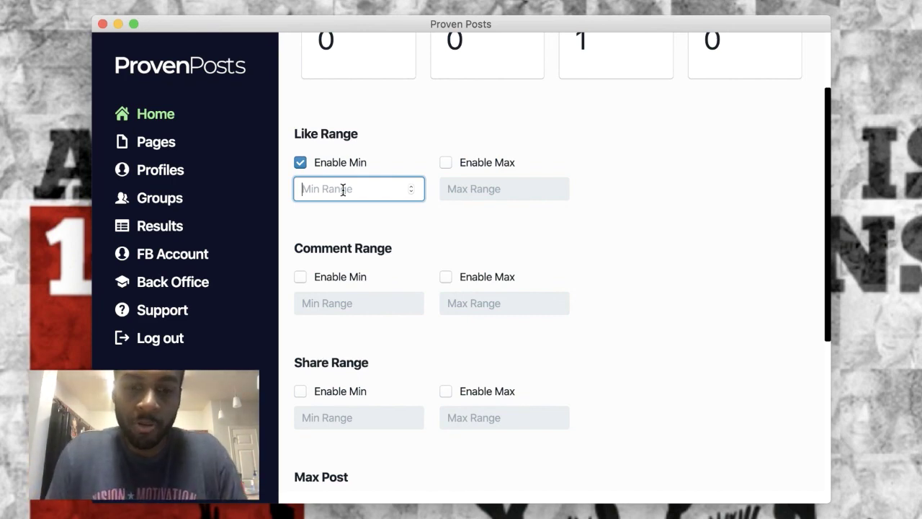
type("50")
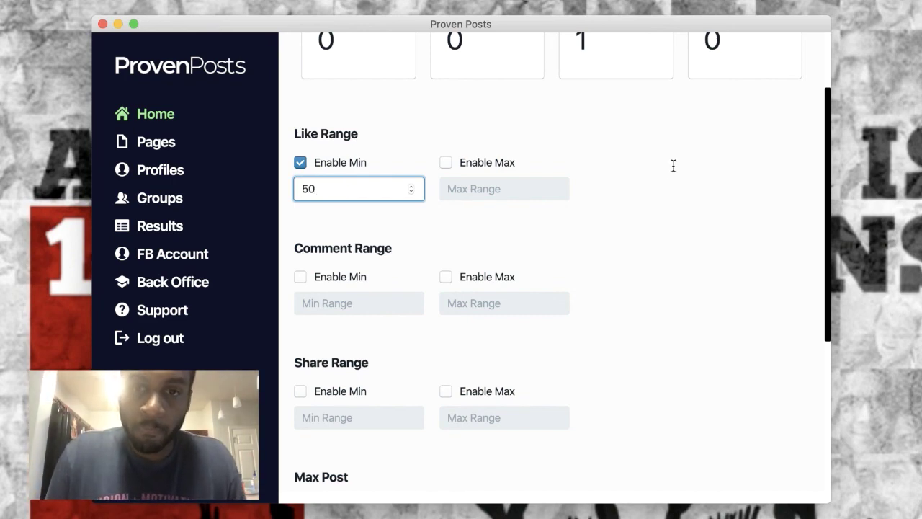
left_click(657, 201)
- Enable the maximum post limit and set it to 5
scroll(657, 200, "down", 3)
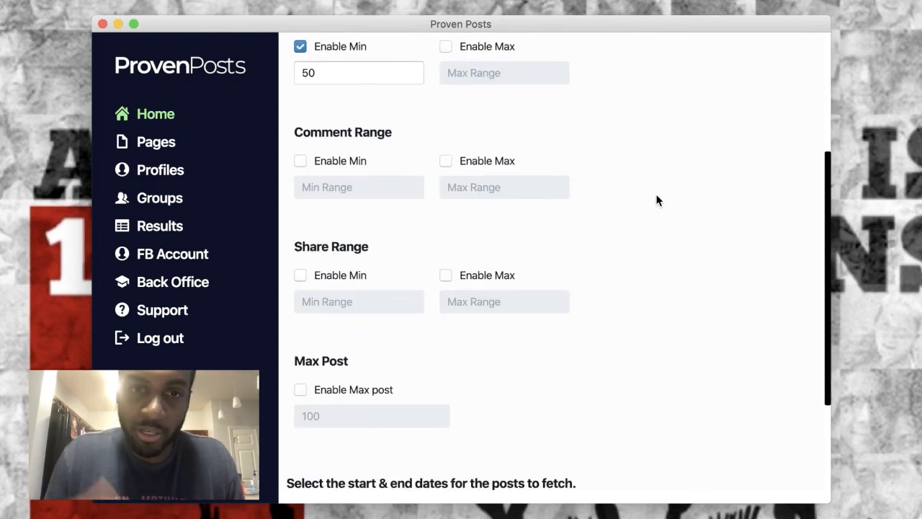
scroll(657, 200, "down", 4)
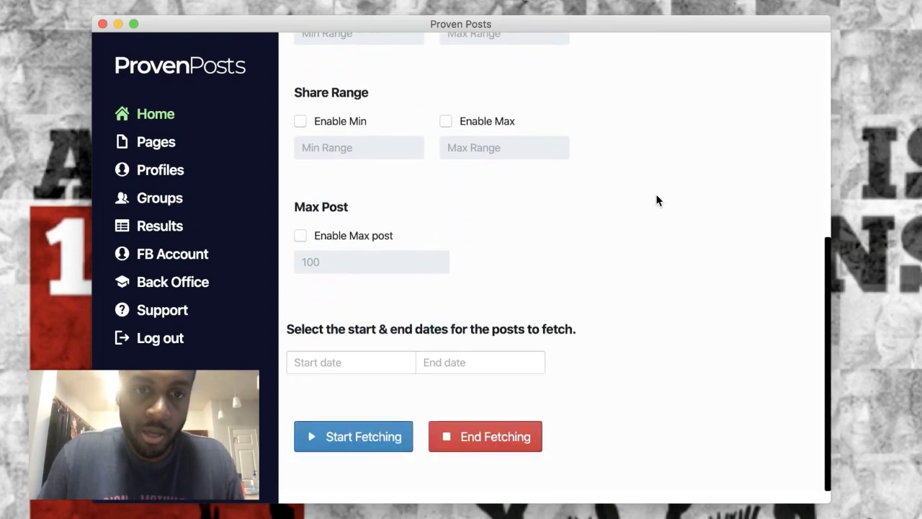
left_click(299, 236)
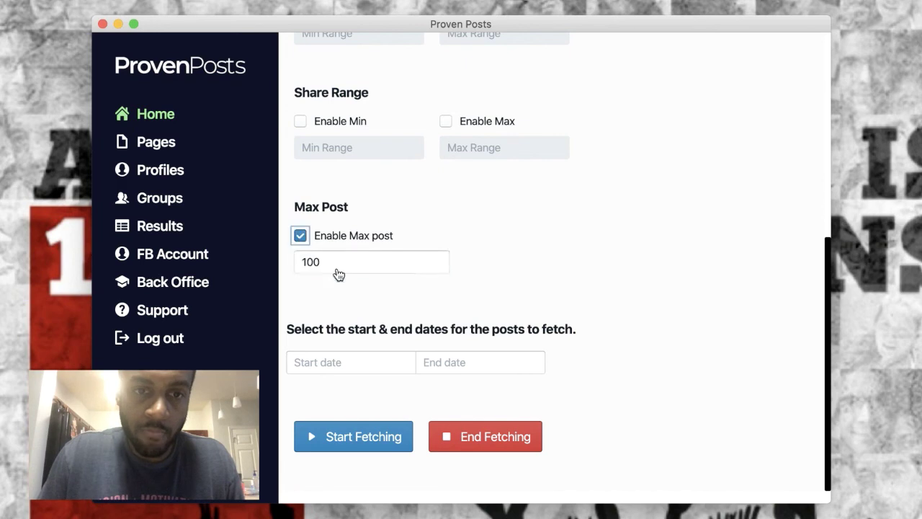
left_click(338, 265)
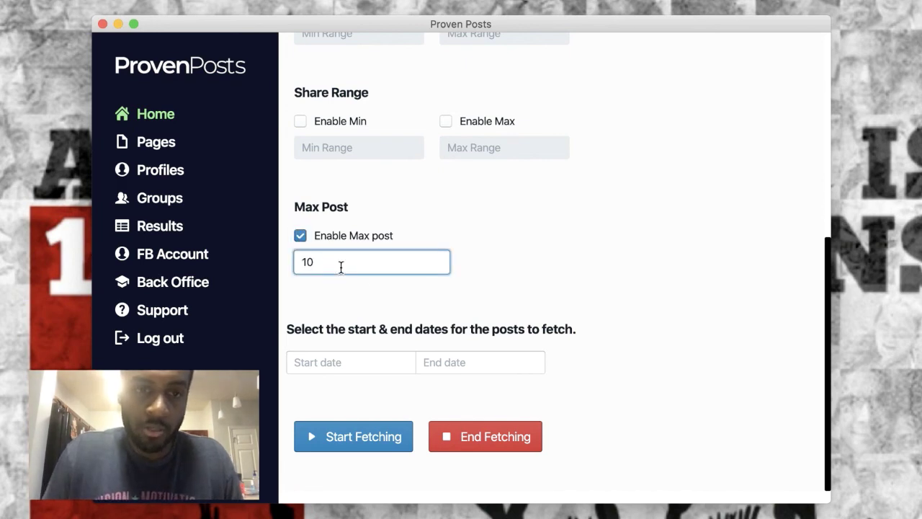
key("BackSpace")
key("BackSpace")
type("5")
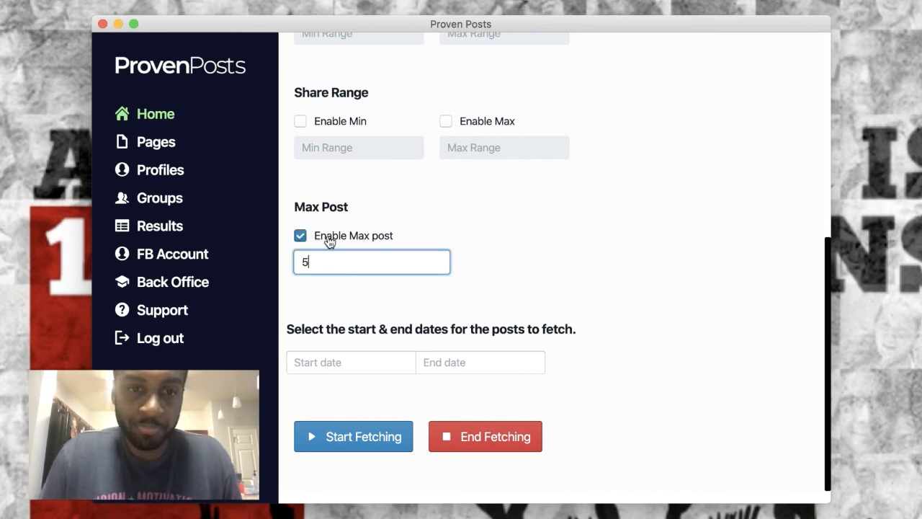
- Set the post date range to the past 6 months and start fetching posts
left_click(343, 360)
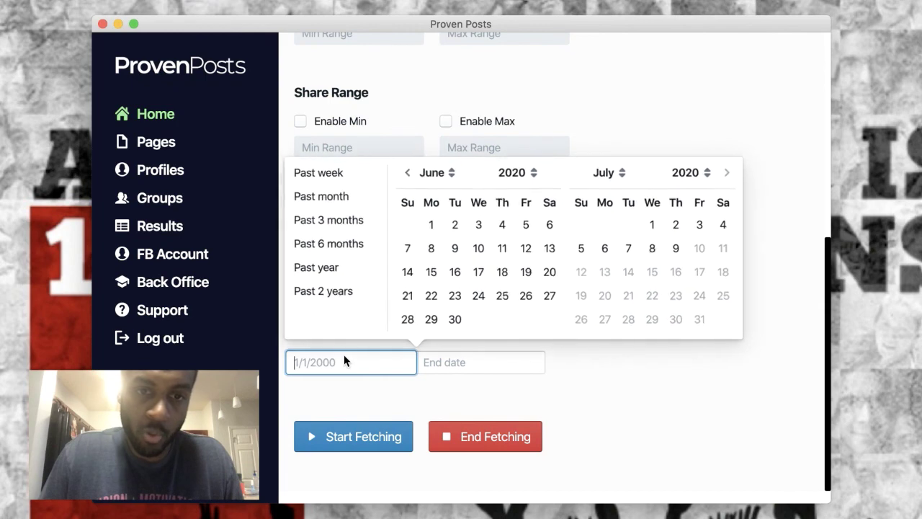
left_click(342, 254)
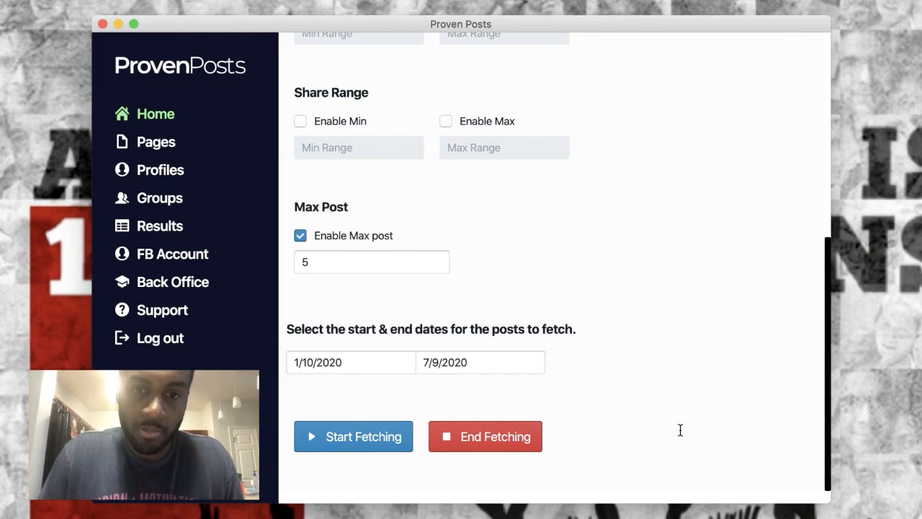
left_click(376, 444)
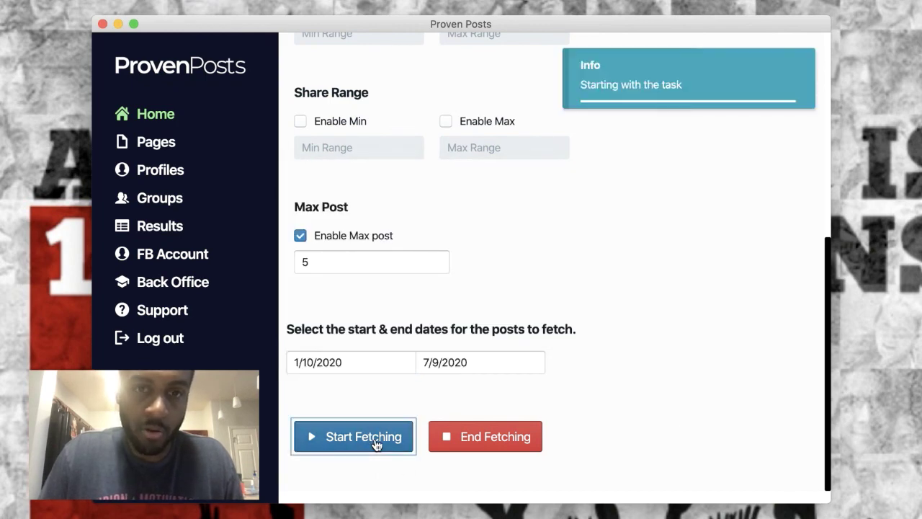
- Review the saved Facebook accounts and the like, comment, share and maximum post filter settings
left_click(187, 262)
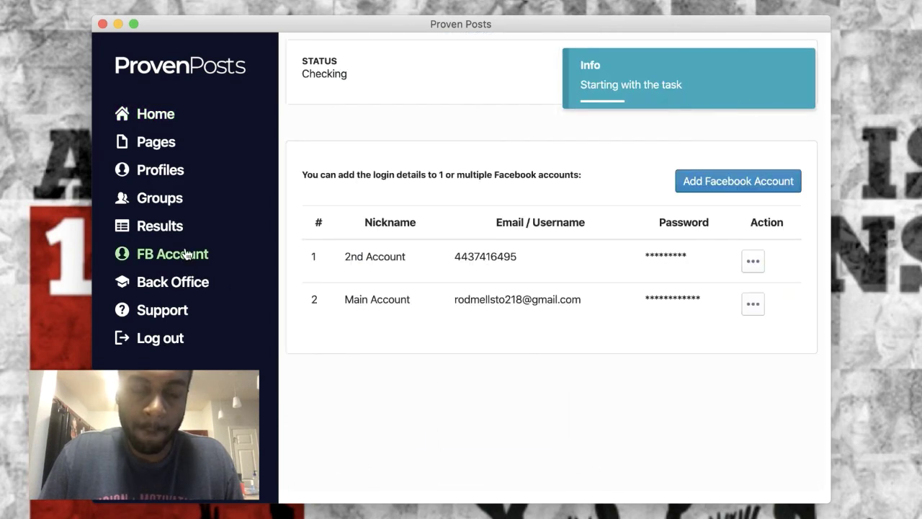
left_click(148, 120)
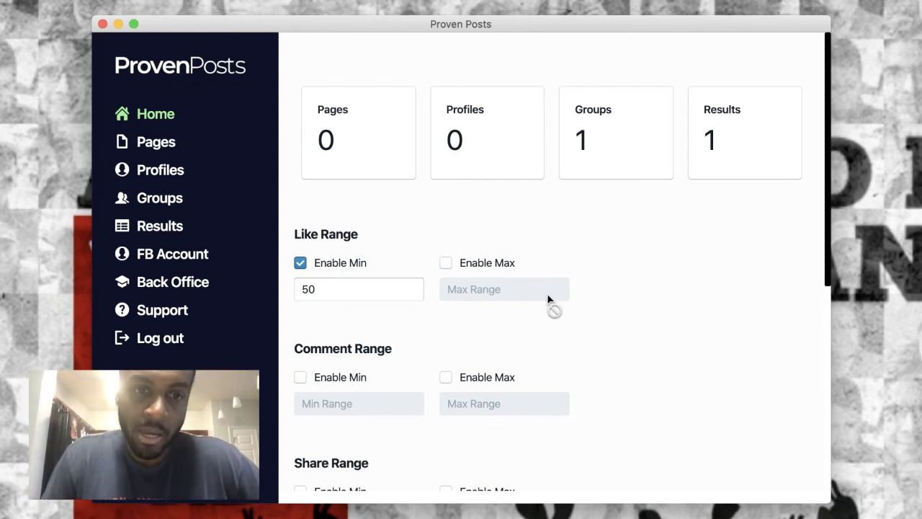
scroll(547, 295, "down", 5)
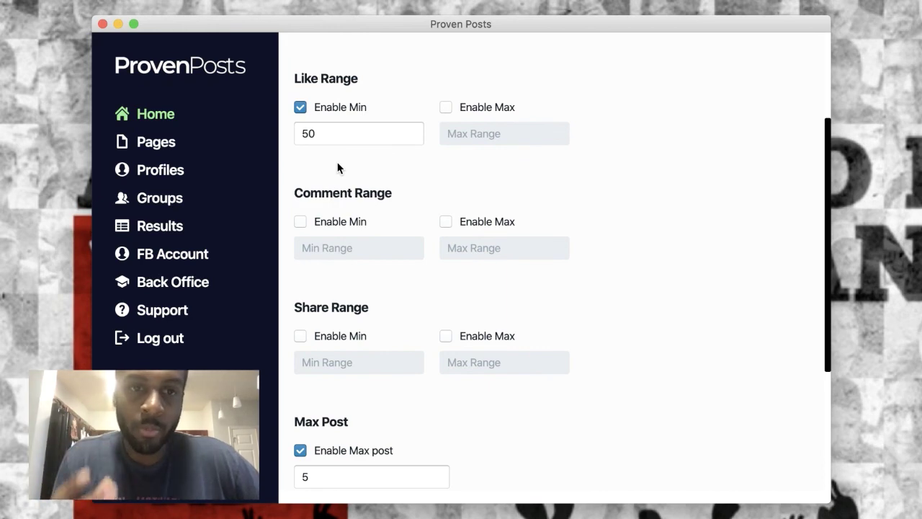
scroll(338, 168, "down", 2)
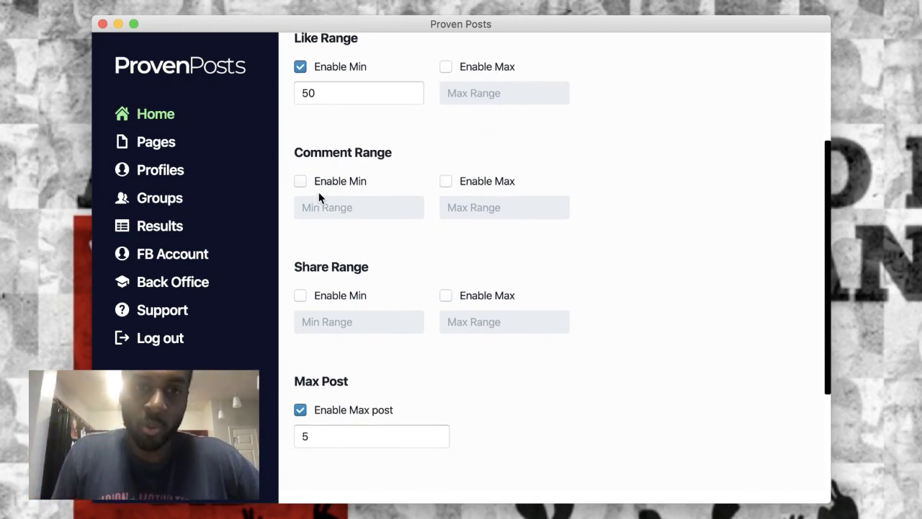
scroll(342, 290, "down", 2)
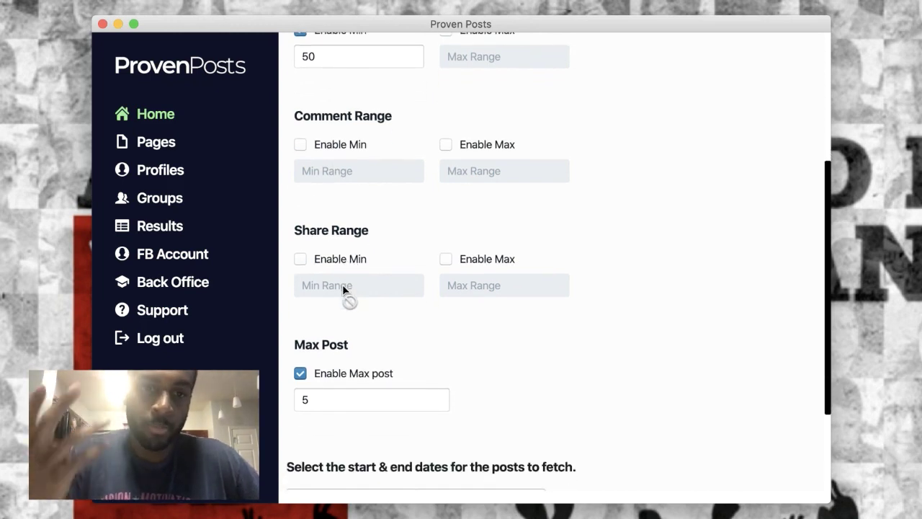
scroll(342, 285, "up", 1)
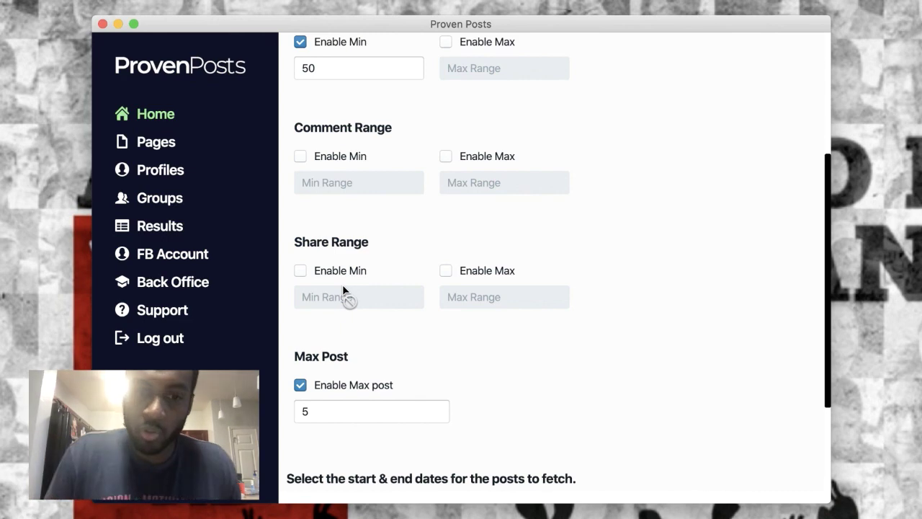
scroll(342, 285, "up", 10)
- Open the fetched results and export them with all data fields as post-exports-1.csv
left_click(764, 125)
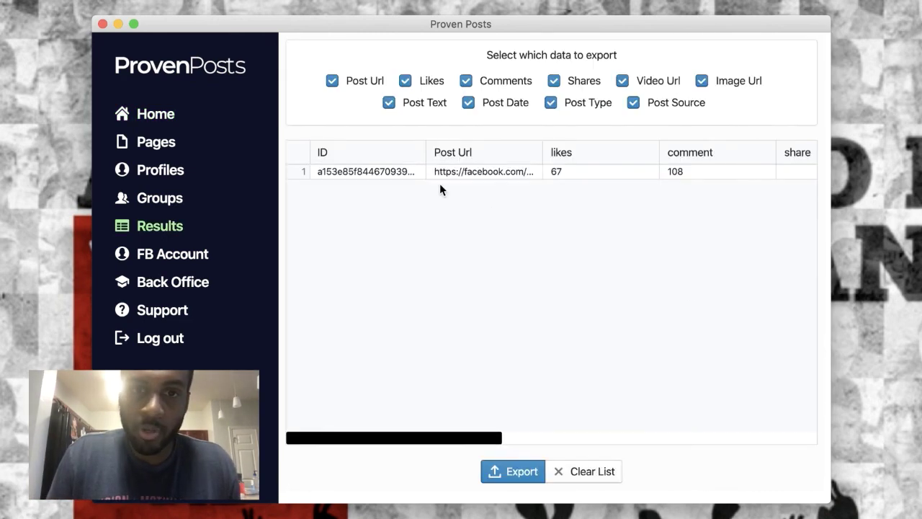
left_click(504, 171)
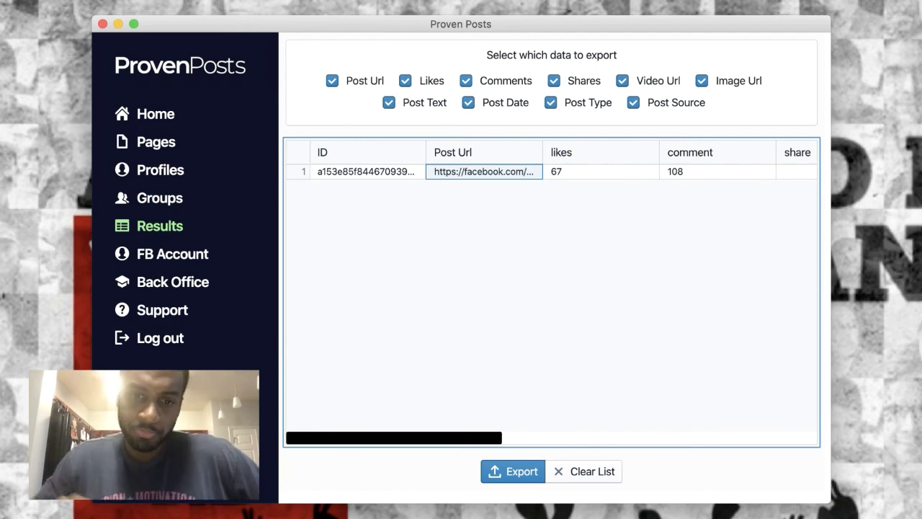
left_click(513, 475)
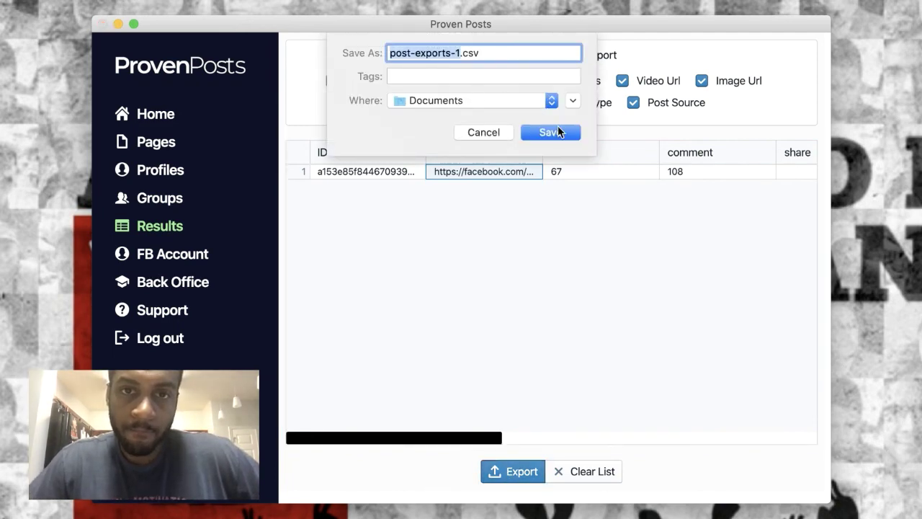
left_click(479, 229)
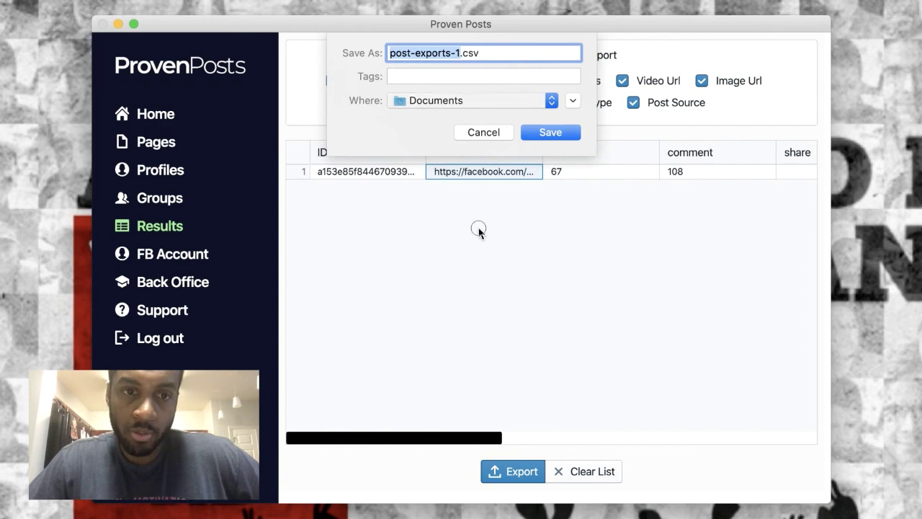
key("super+d")
left_click(545, 136)
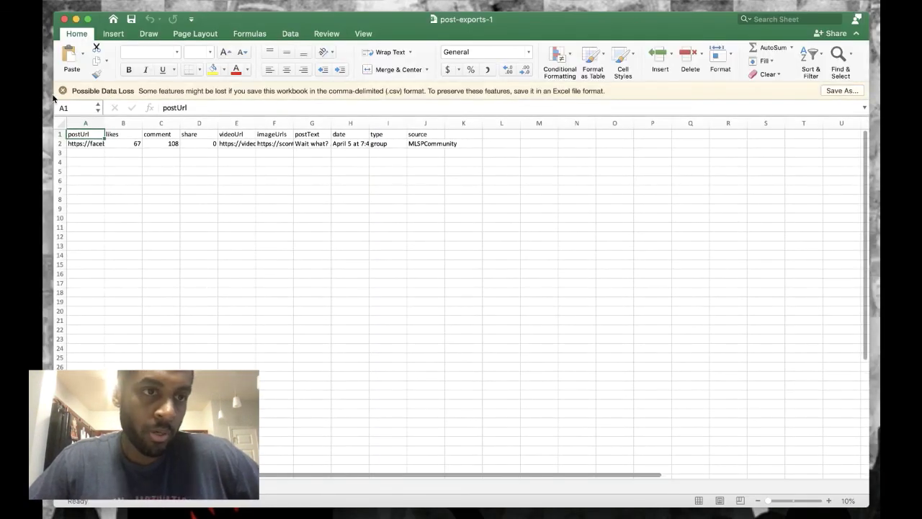
- Copy the post URL from cell A2 of the exported spreadsheet and open it in the browser
left_click(83, 144)
key("super+c")
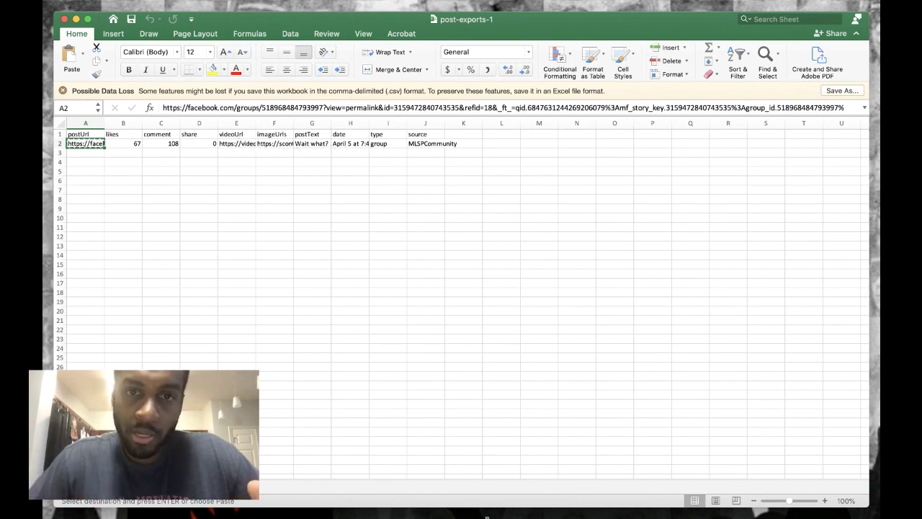
key("super+Tab")
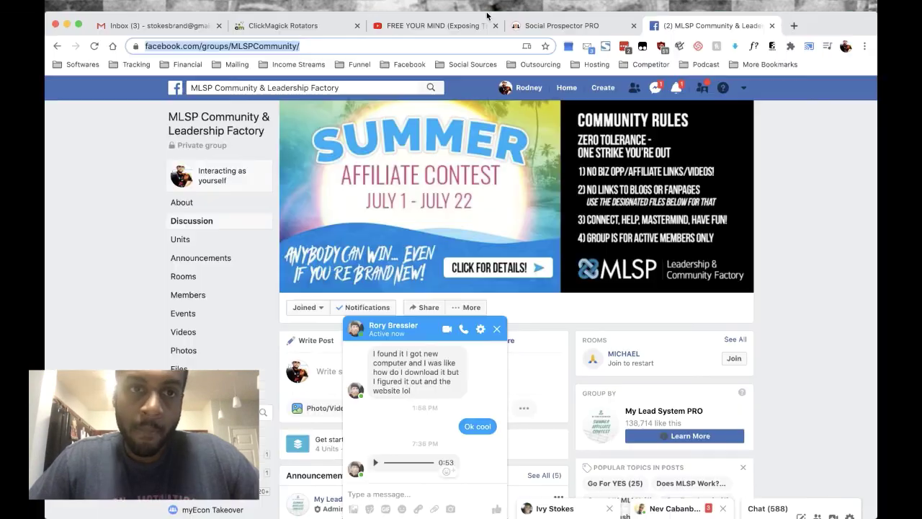
left_click(354, 41)
key("super+v")
key("Return")
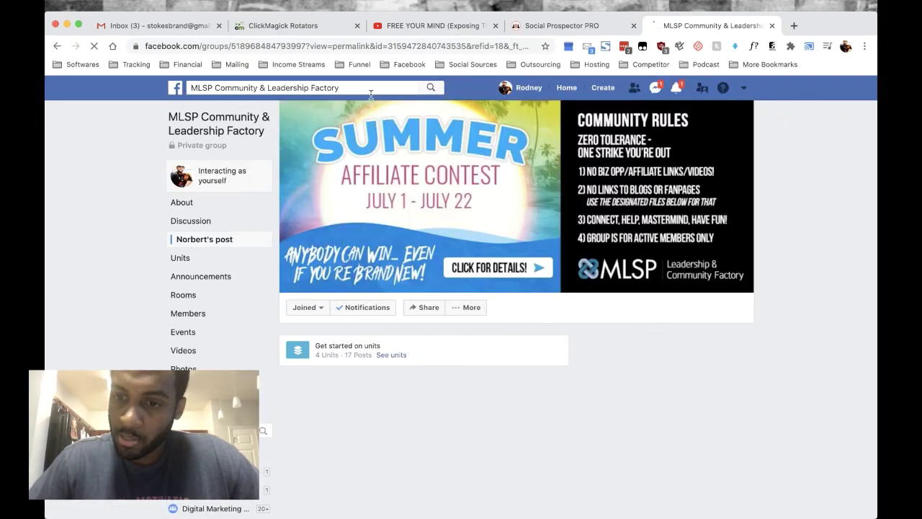
- Examine the opened group post's text, video, reactions and comments
scroll(448, 253, "down", 4)
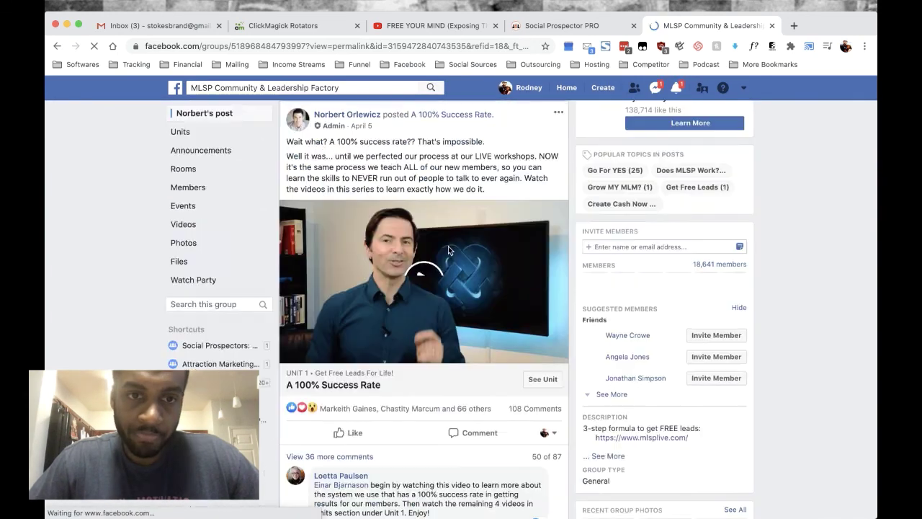
scroll(448, 250, "down", 2)
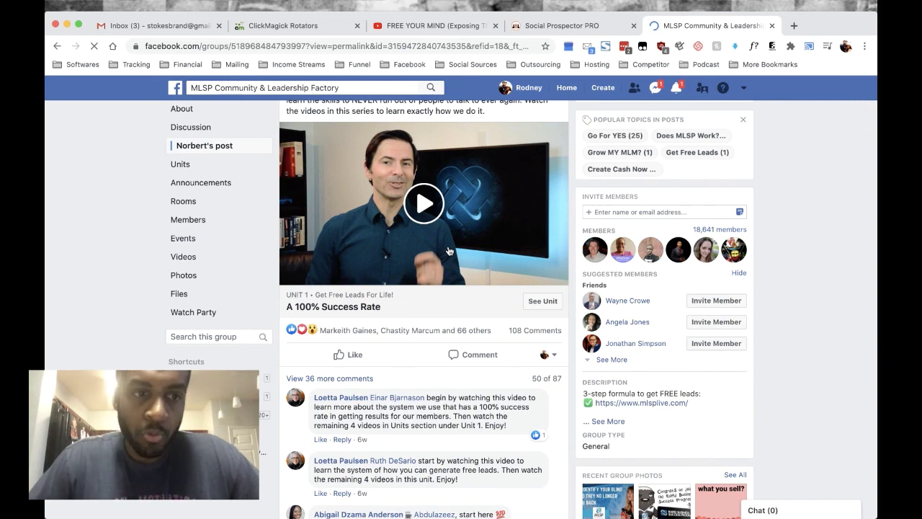
scroll(448, 250, "up", 2)
scroll(448, 251, "up", 1)
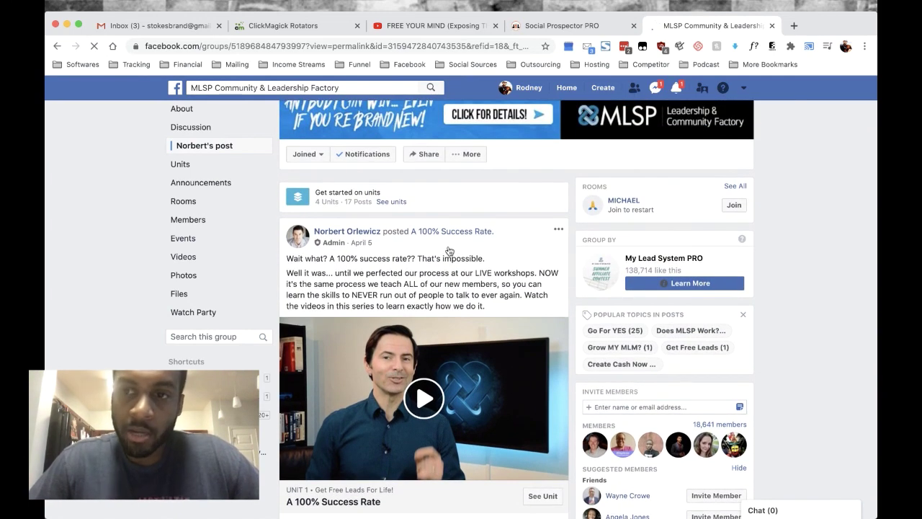
scroll(448, 249, "down", 1)
scroll(448, 250, "up", 1)
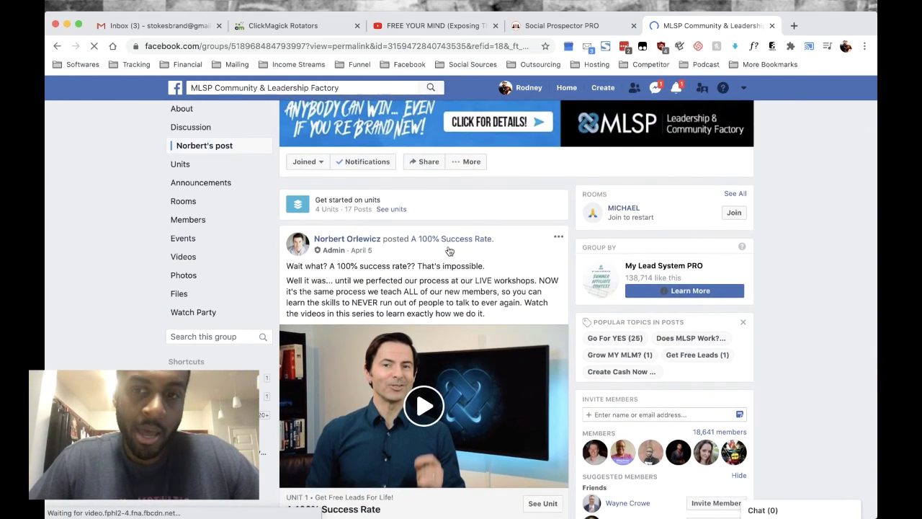
- Review the "A 100% Success Rate" group post again, from the group header down to its video, reactions and first comments
scroll(448, 250, "down", 1)
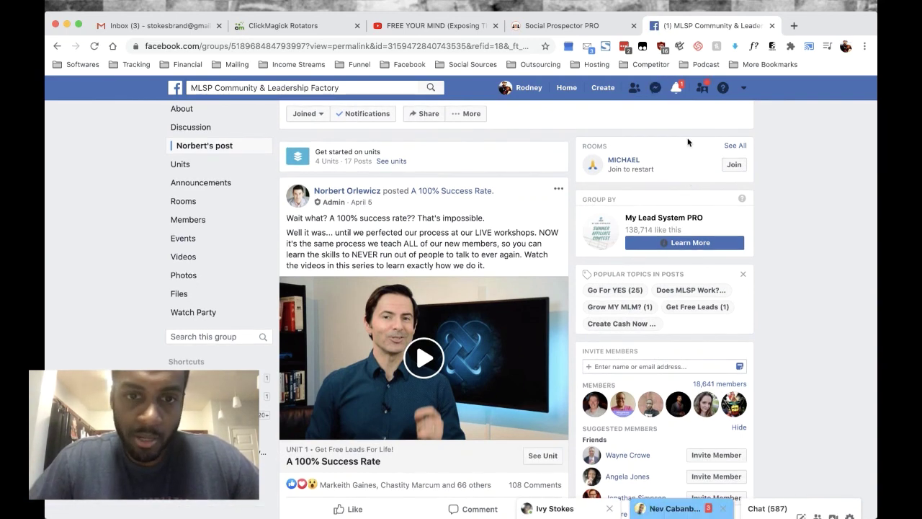
scroll(425, 259, "up", 3)
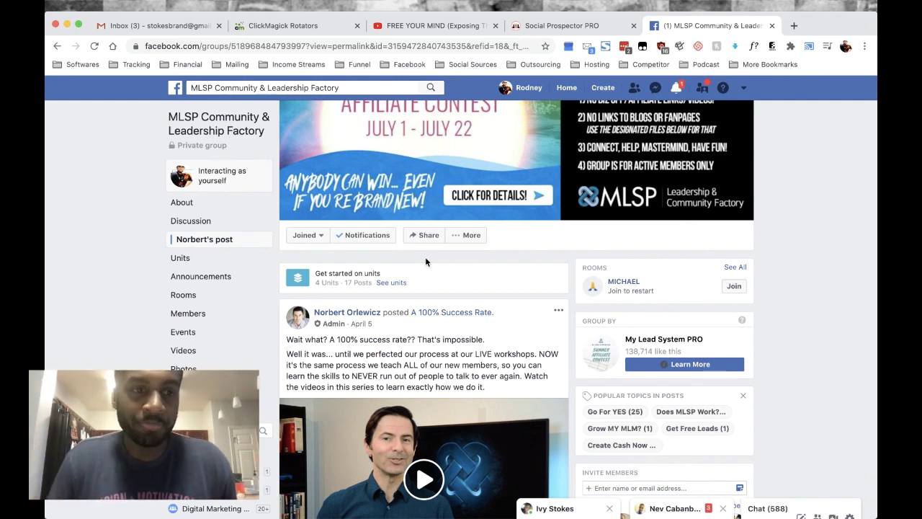
key("super+Tab")
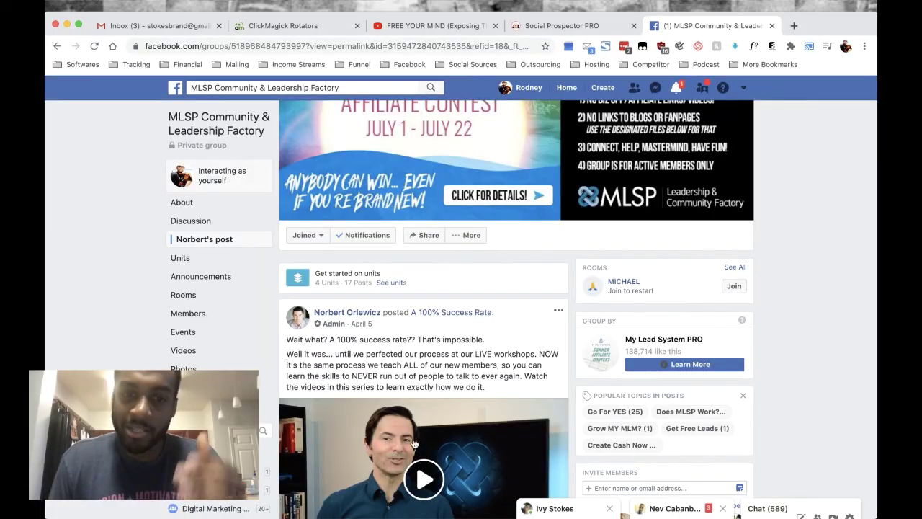
scroll(418, 447, "down", 3)
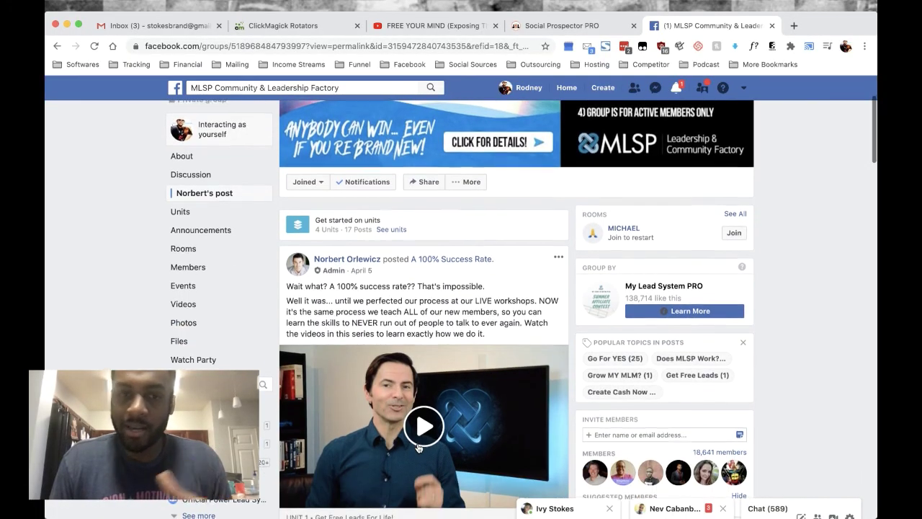
scroll(419, 446, "down", 3)
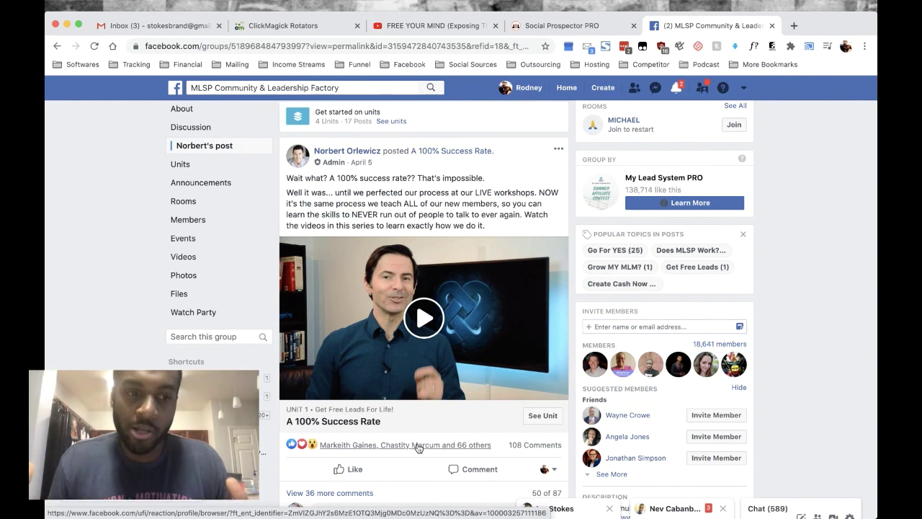
scroll(417, 432, "up", 1)
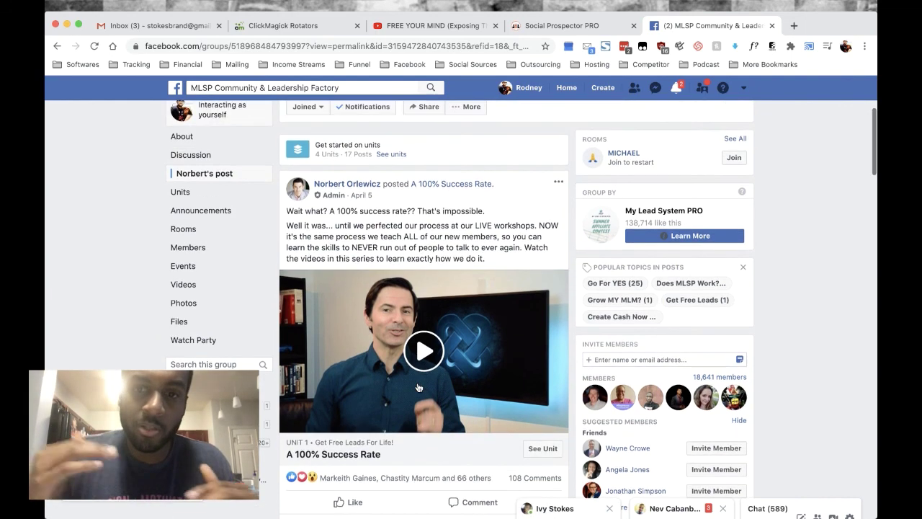
scroll(417, 388, "down", 2)
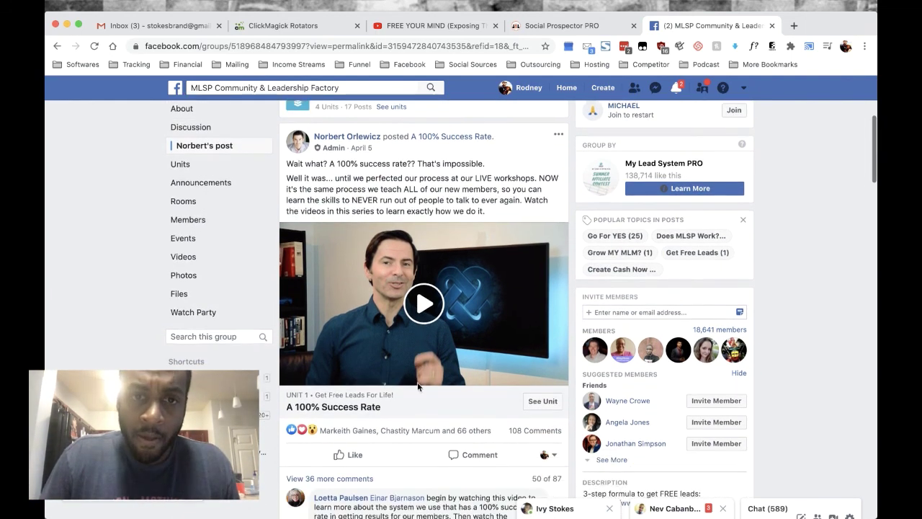
scroll(417, 381, "up", 5)
scroll(475, 288, "up", 1)
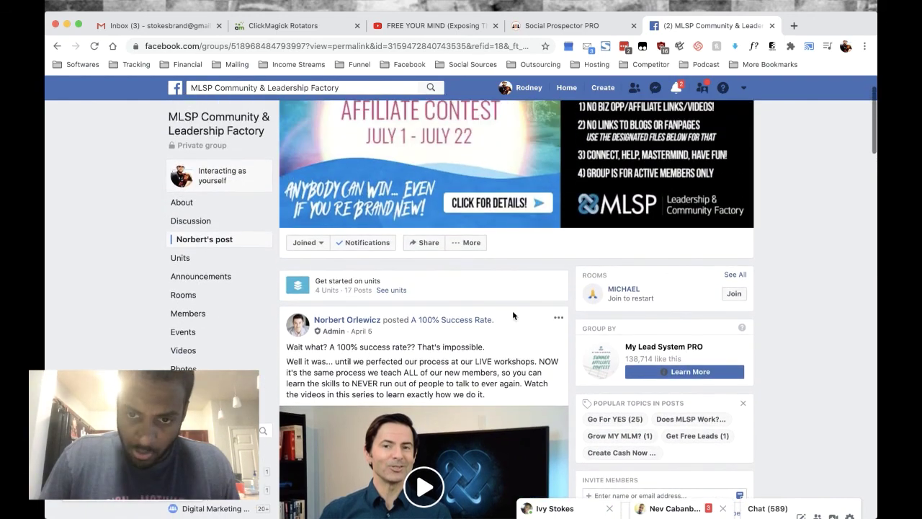
scroll(357, 402, "down", 5)
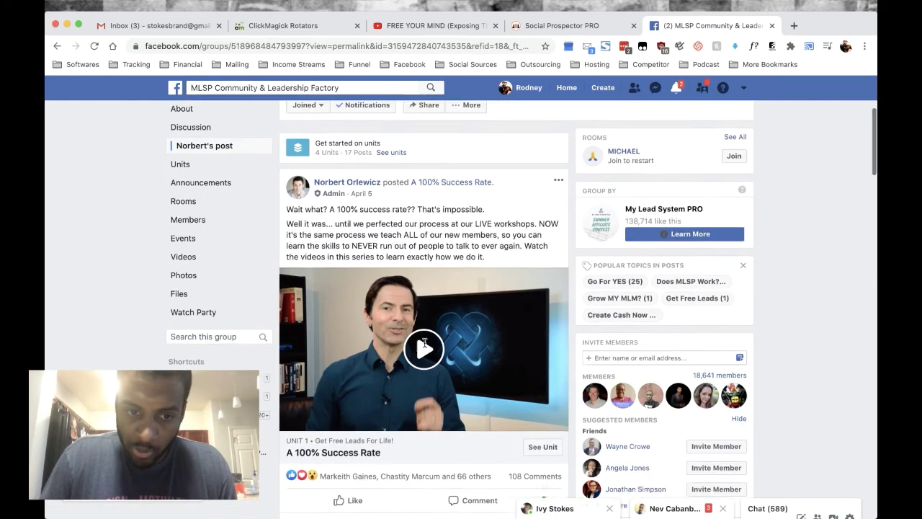
scroll(439, 475, "down", 1)
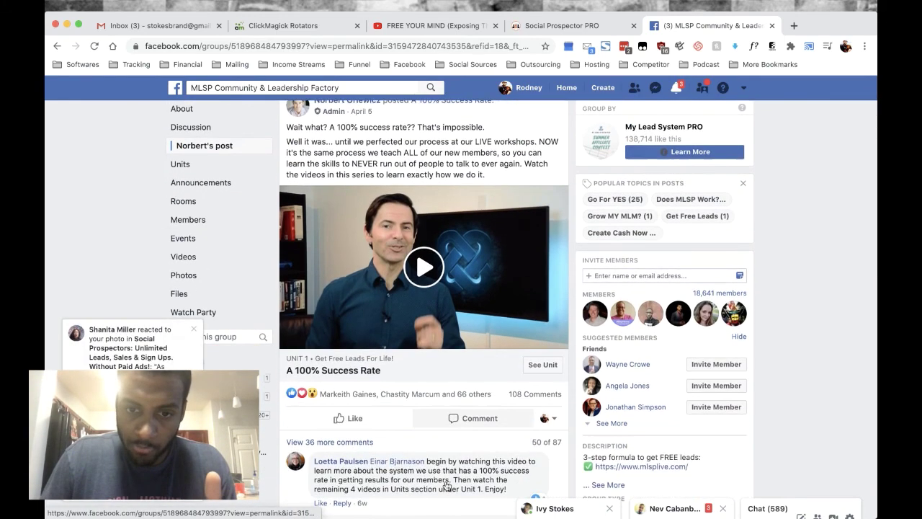
scroll(446, 487, "up", 4)
scroll(559, 312, "up", 2)
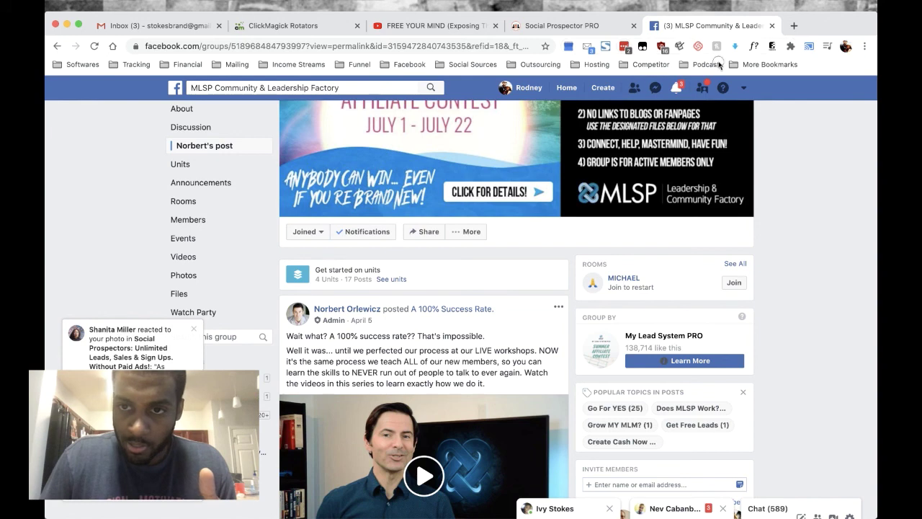
scroll(432, 358, "down", 3)
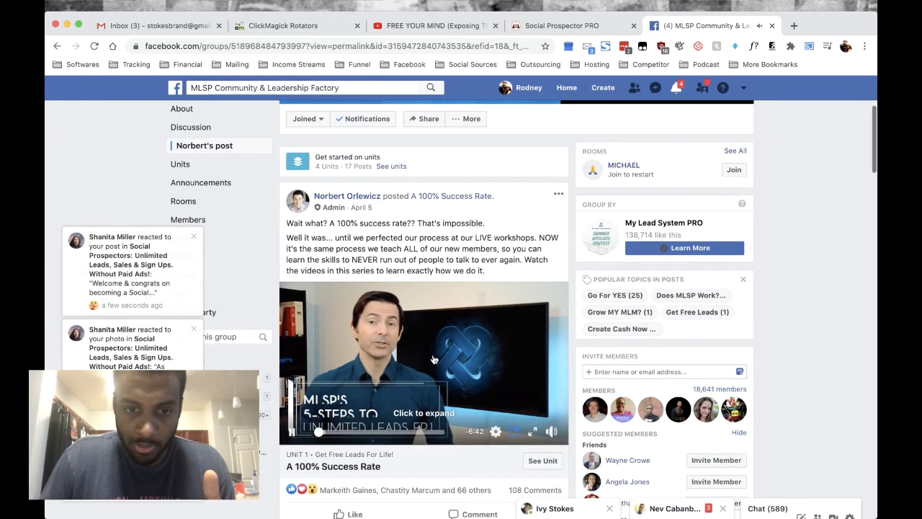
- Close the post's enlarged video view and save the video to the Facebook saved items
left_click(433, 358)
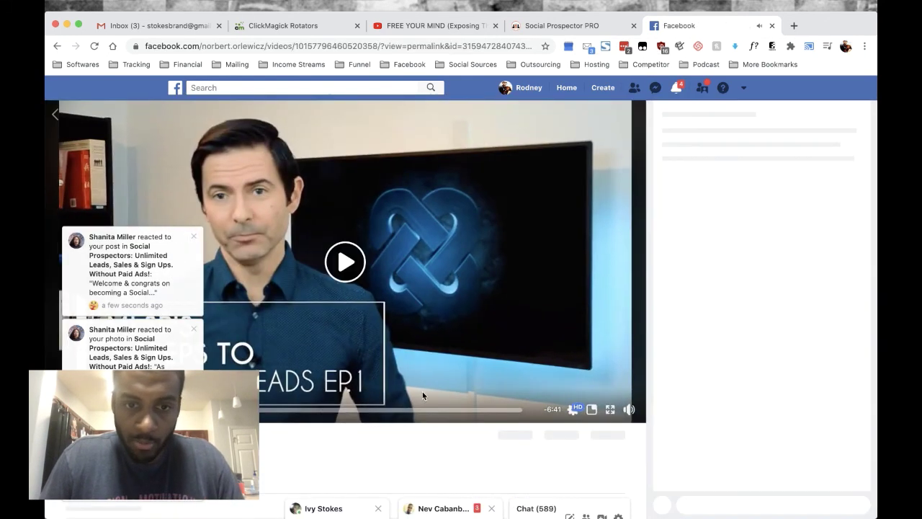
key("Escape")
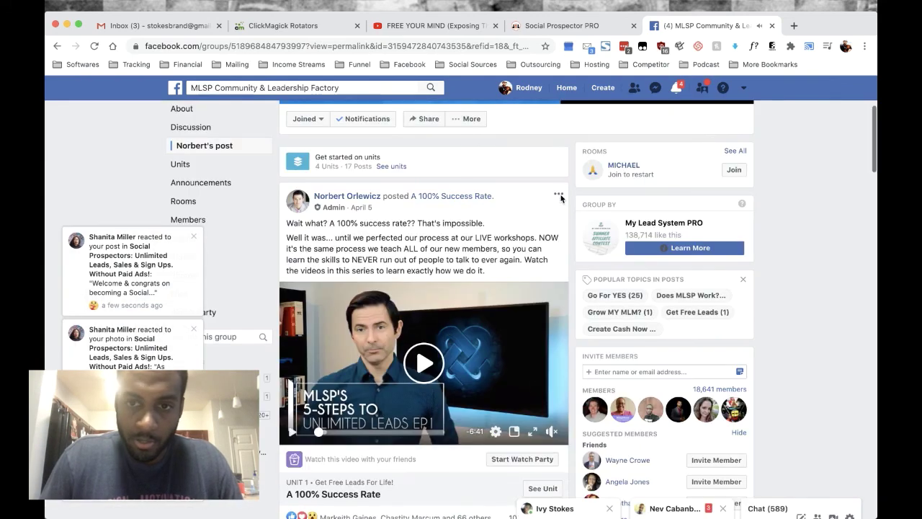
left_click(559, 195)
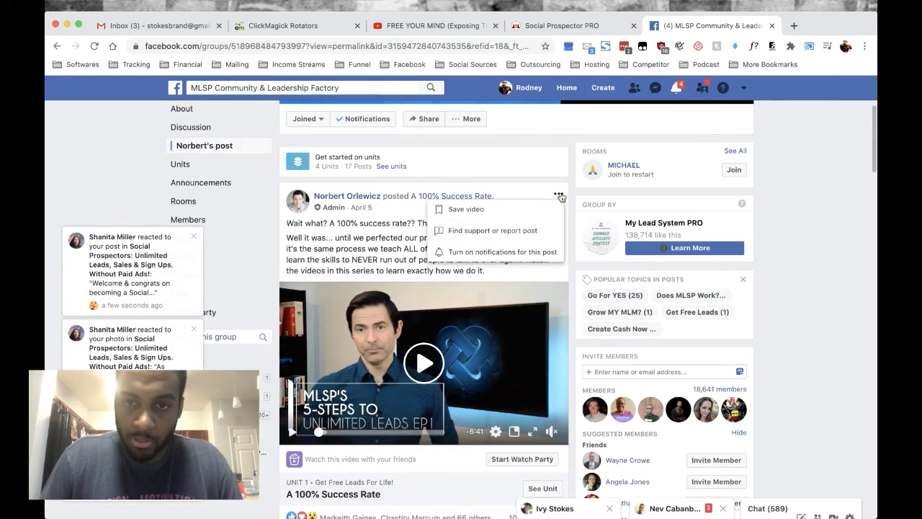
left_click(468, 216)
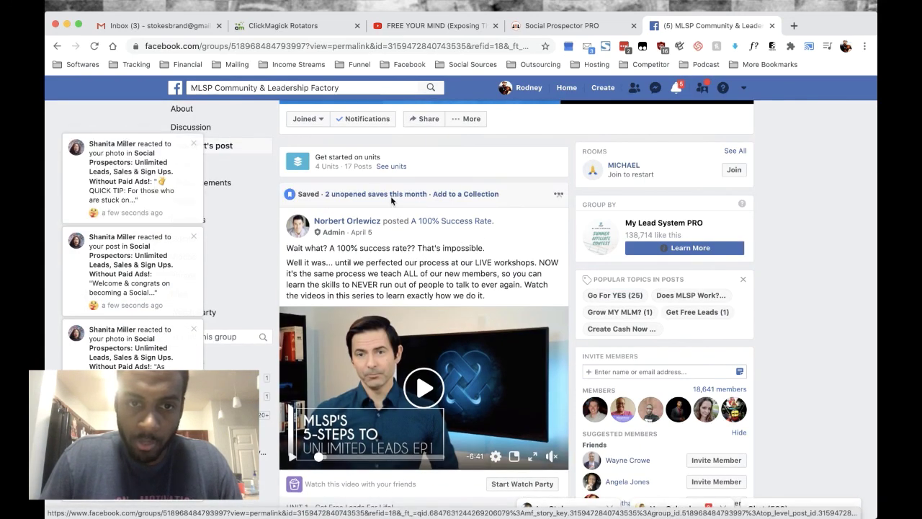
- Create a new collection named SPP Demo for the saved video
left_click(461, 196)
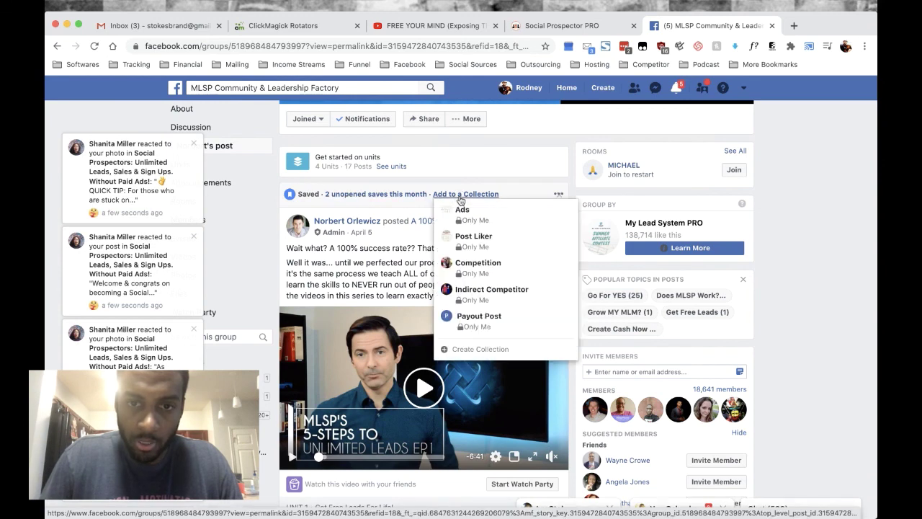
left_click(481, 350)
left_click(425, 239)
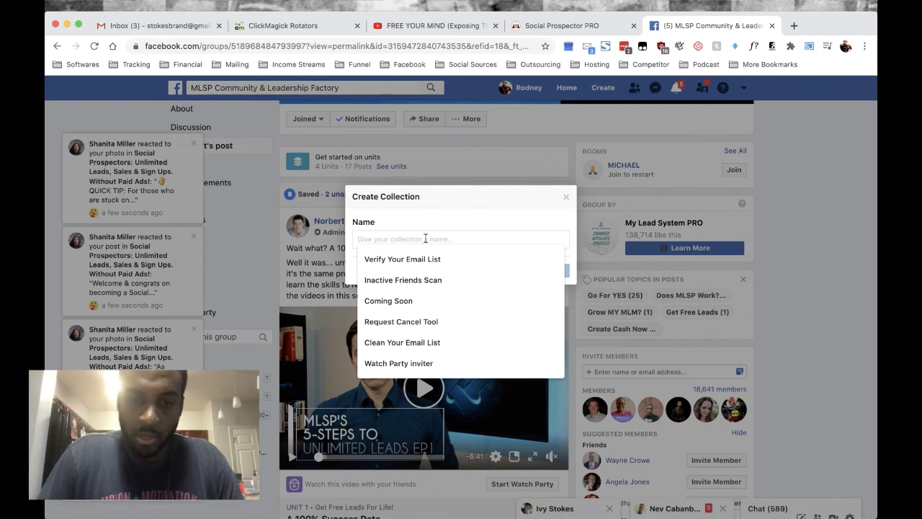
type("SPP Demo")
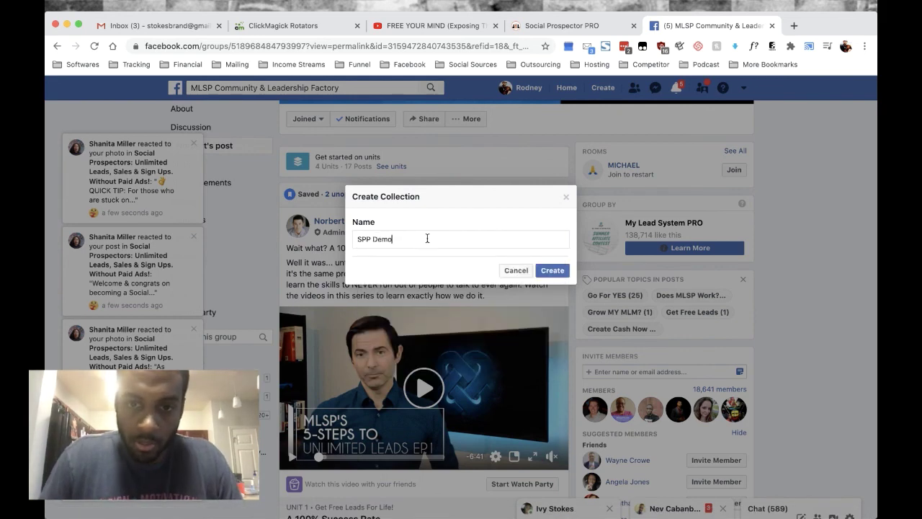
left_click(552, 271)
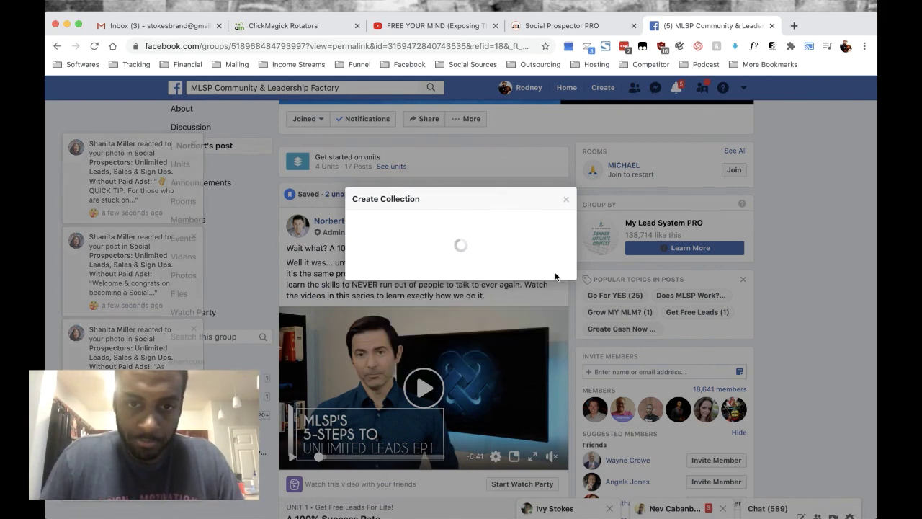
left_click(569, 257)
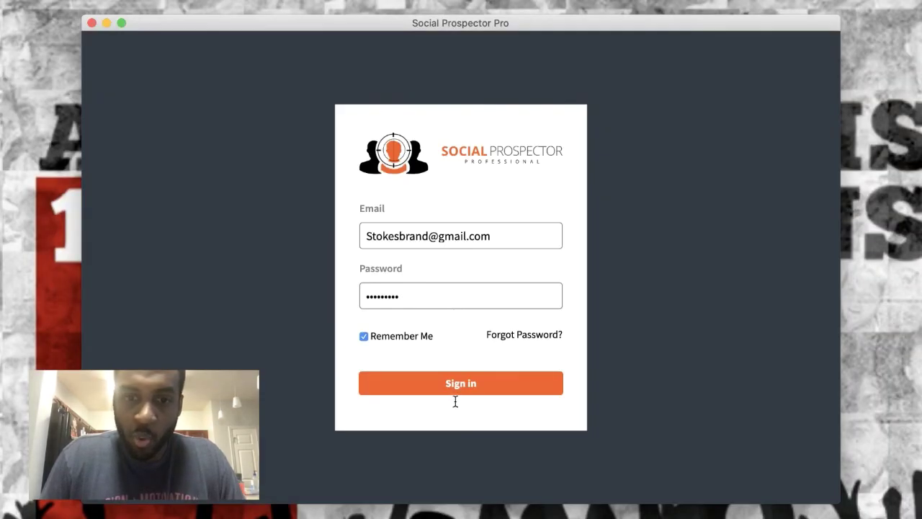
- Switch to Social Prospector Pro, sign in with the remembered credentials and log into Facebook with the Main Facebook account
left_click(452, 388)
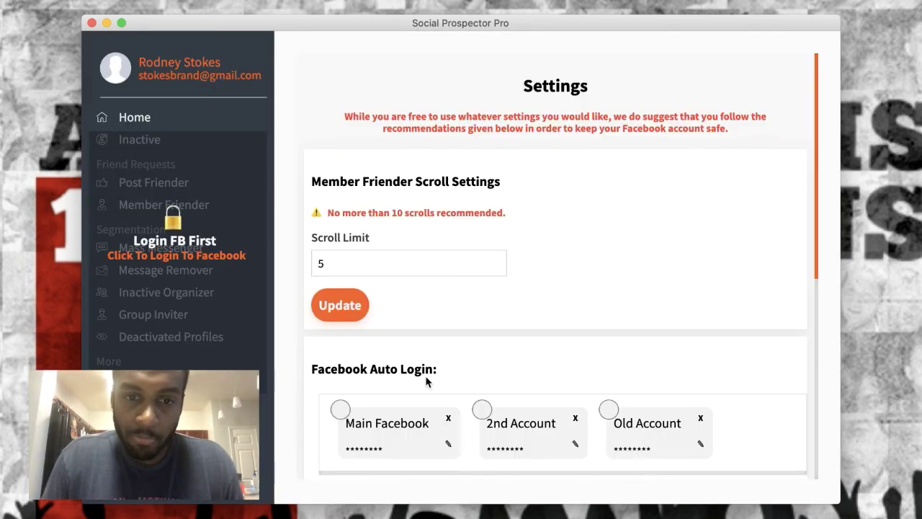
scroll(425, 381, "down", 4)
left_click(408, 314)
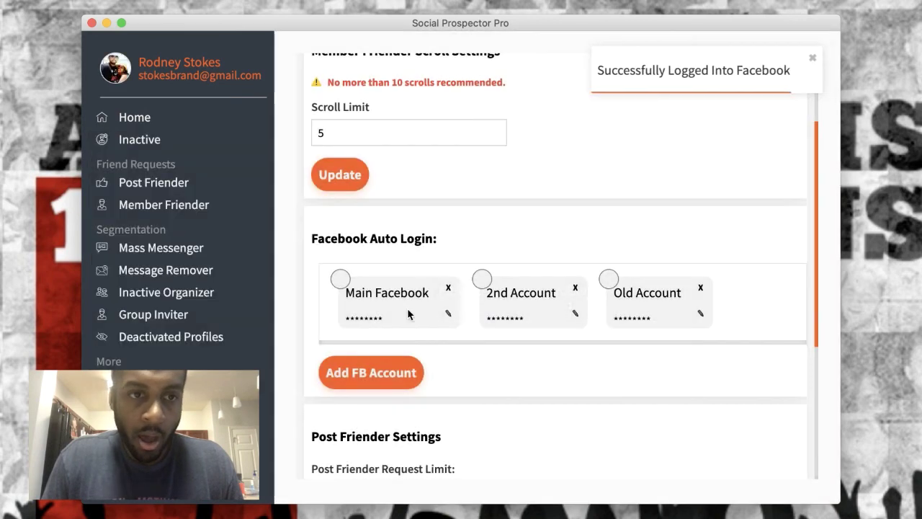
- Open a Facebook window from the Post Friender tool and go to the account's saved items
left_click(142, 189)
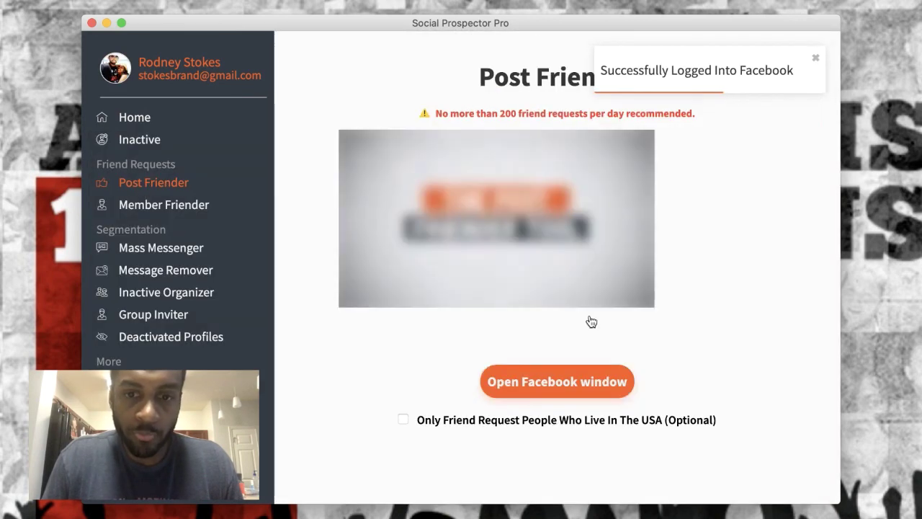
left_click(535, 384)
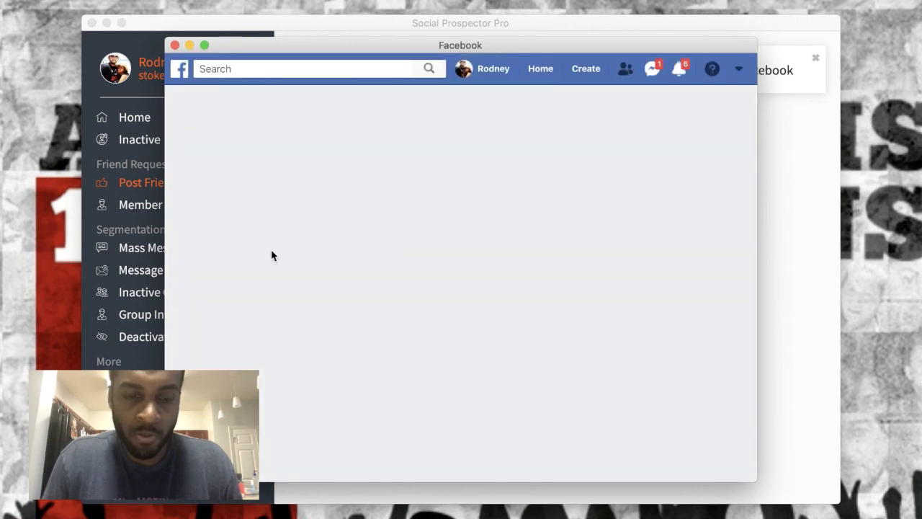
scroll(185, 288, "down", 1)
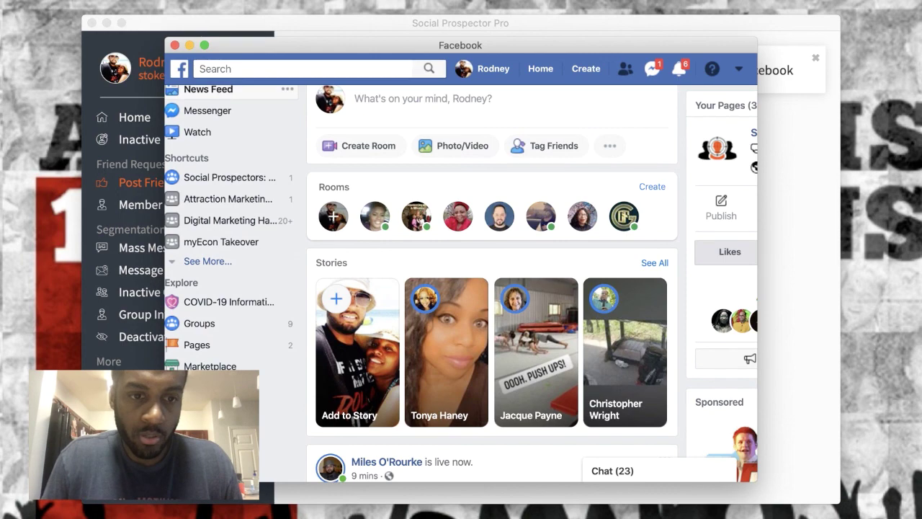
scroll(216, 328, "down", 2)
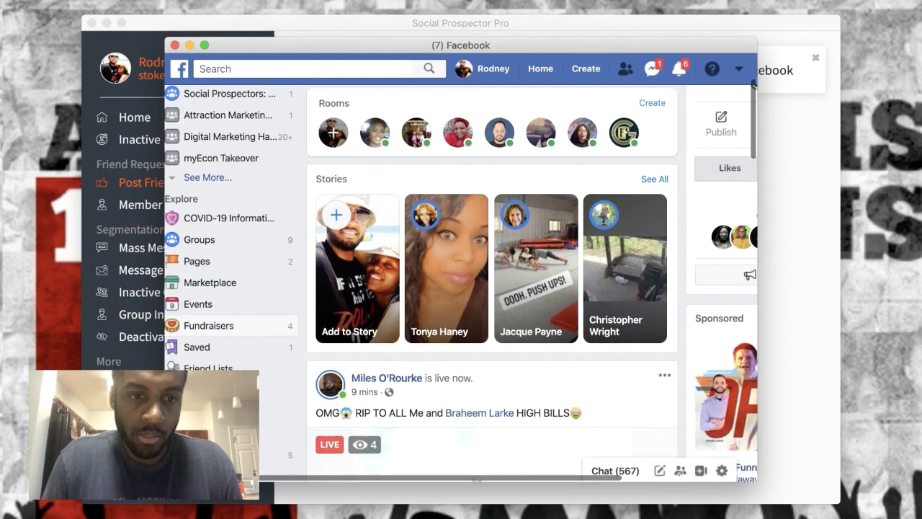
left_click(221, 349)
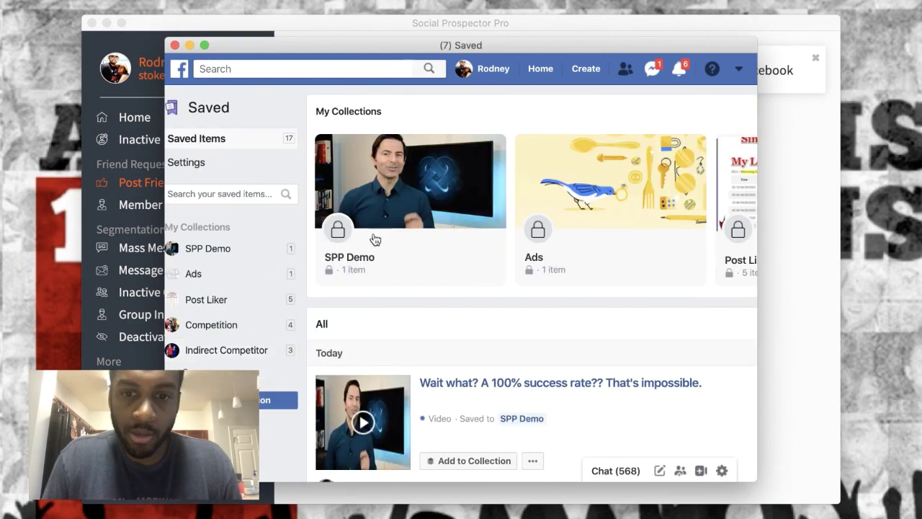
- View the original post of the video saved to SPP Demo and open its list of people who reacted
scroll(374, 239, "down", 4)
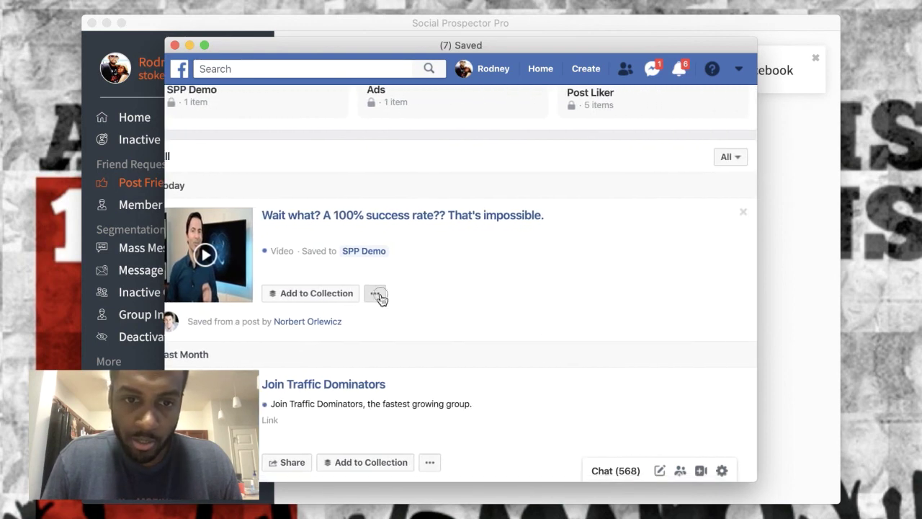
left_click(375, 294)
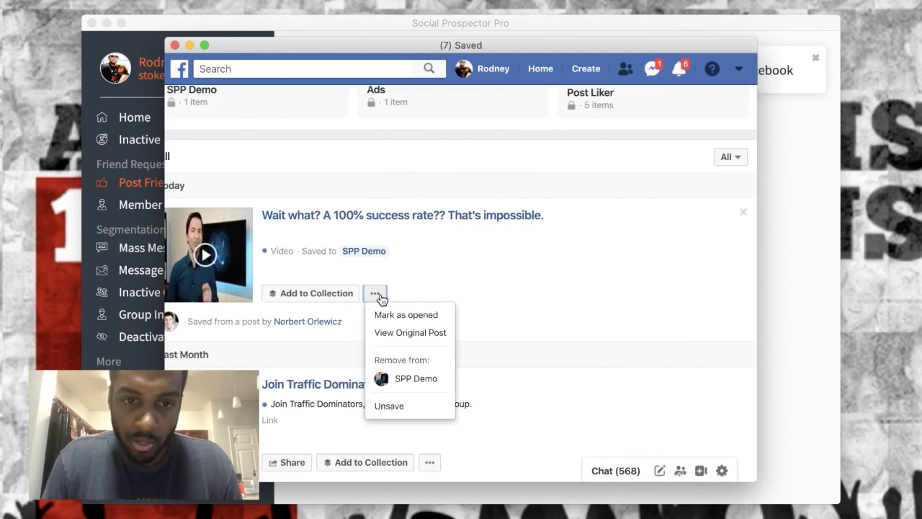
left_click(390, 332)
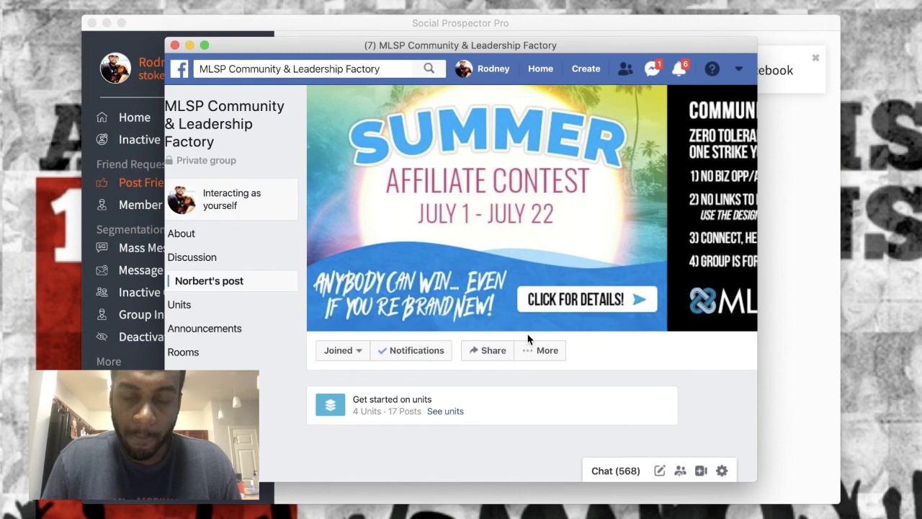
scroll(527, 339, "down", 6)
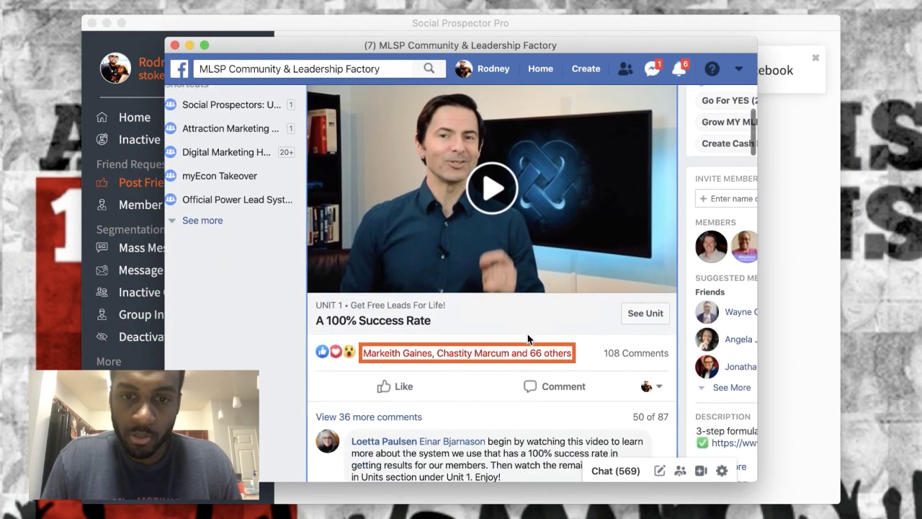
left_click(491, 353)
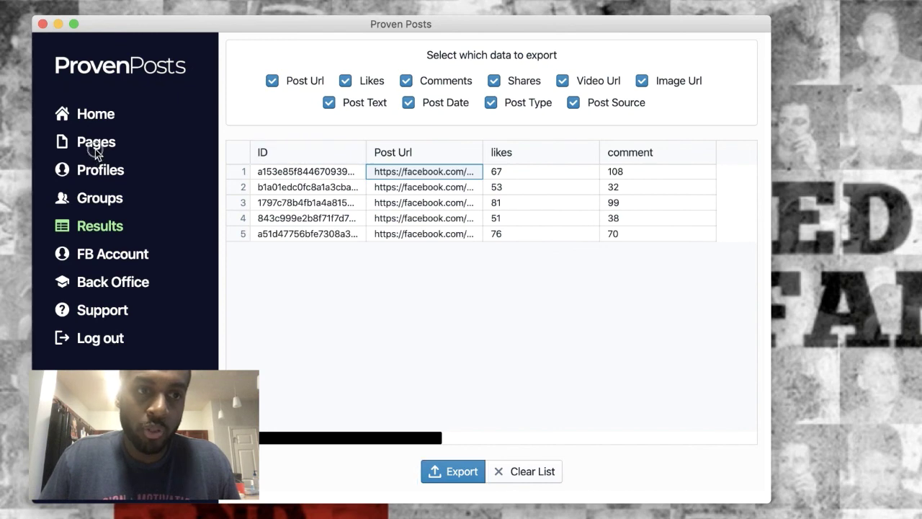
- Switch to Proven Posts and look through its Pages, Profiles and Groups sections
left_click(99, 150)
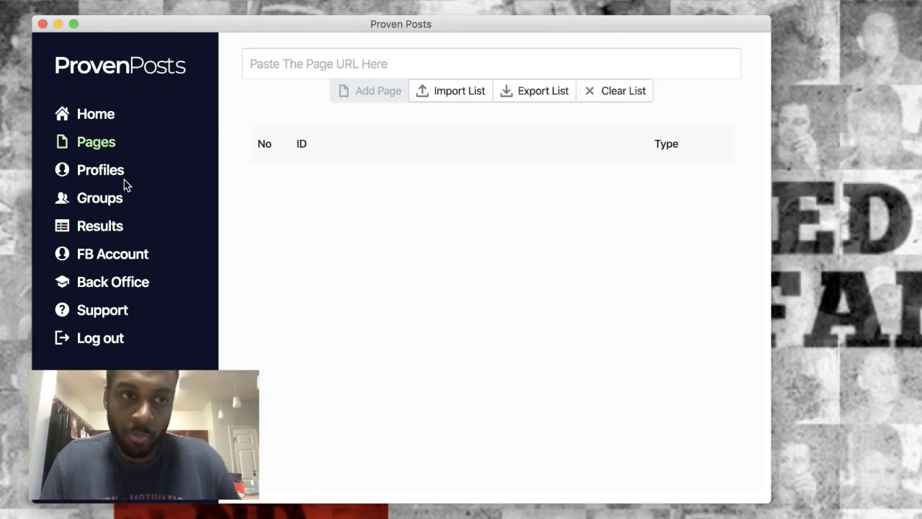
left_click(90, 177)
left_click(88, 209)
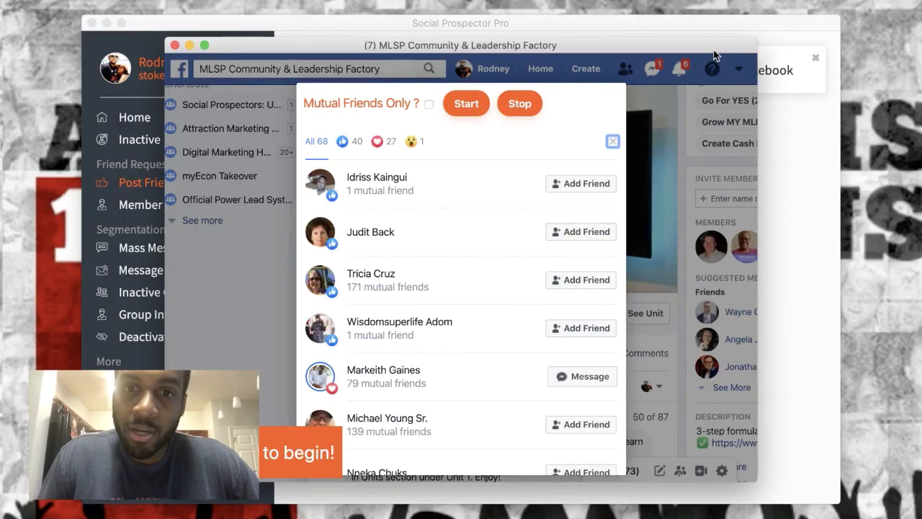
scroll(459, 250, "down", 1)
scroll(459, 250, "up", 1)
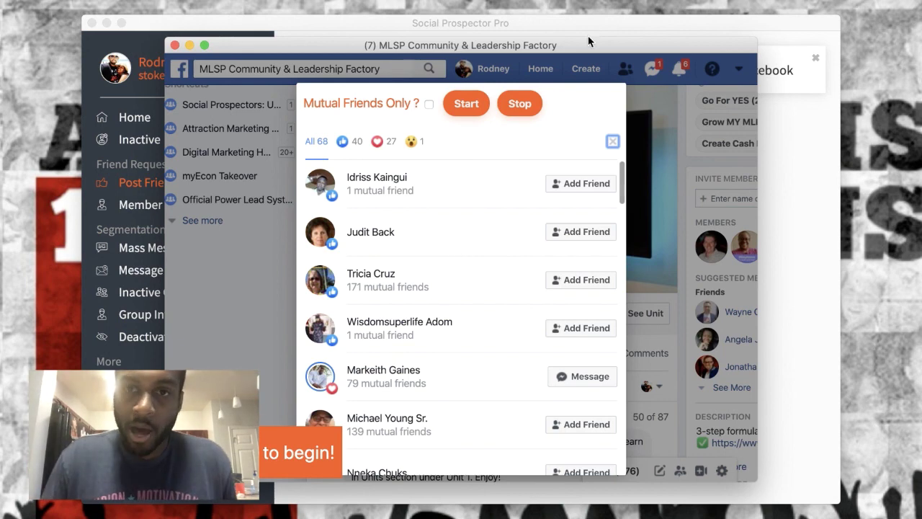
left_click_drag(588, 40, 595, 57)
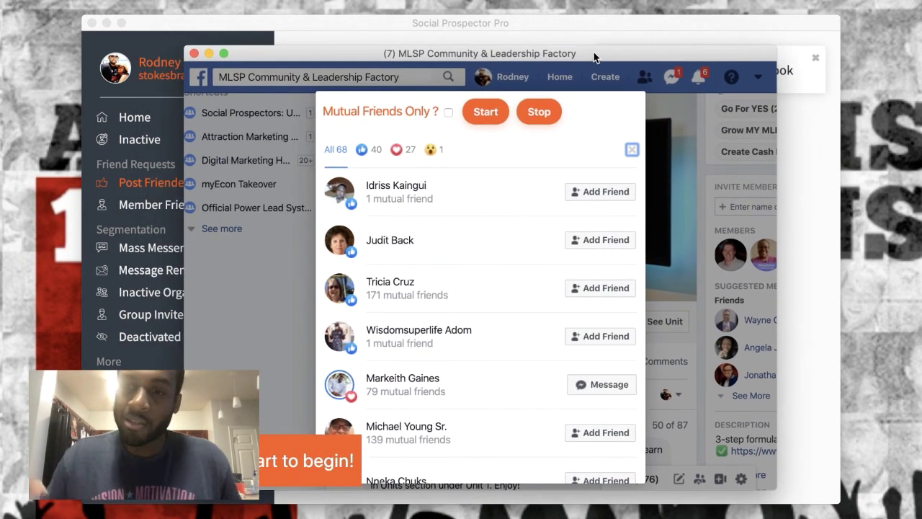